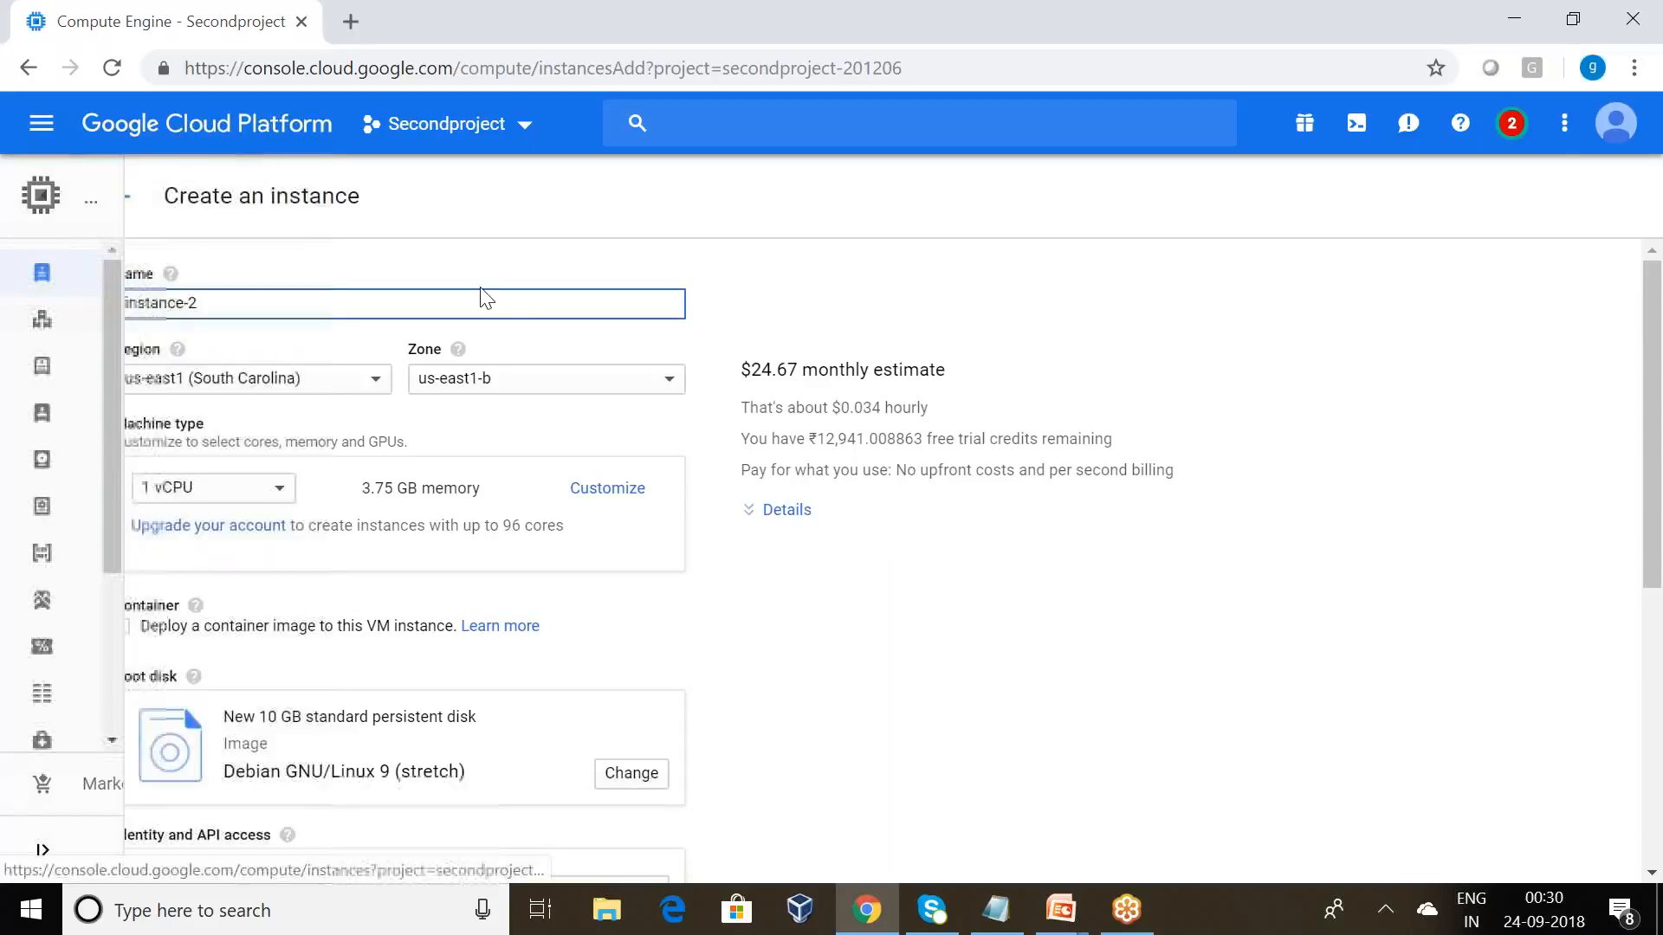
Name the new VM instance vminstance2 and set its region to us-central1 (Iowa).
key("BackSpace")
key("BackSpace")
key("BackSpace")
key("BackSpace")
key("BackSpace")
key("BackSpace")
key("BackSpace")
key("BackSpace")
key("BackSpace")
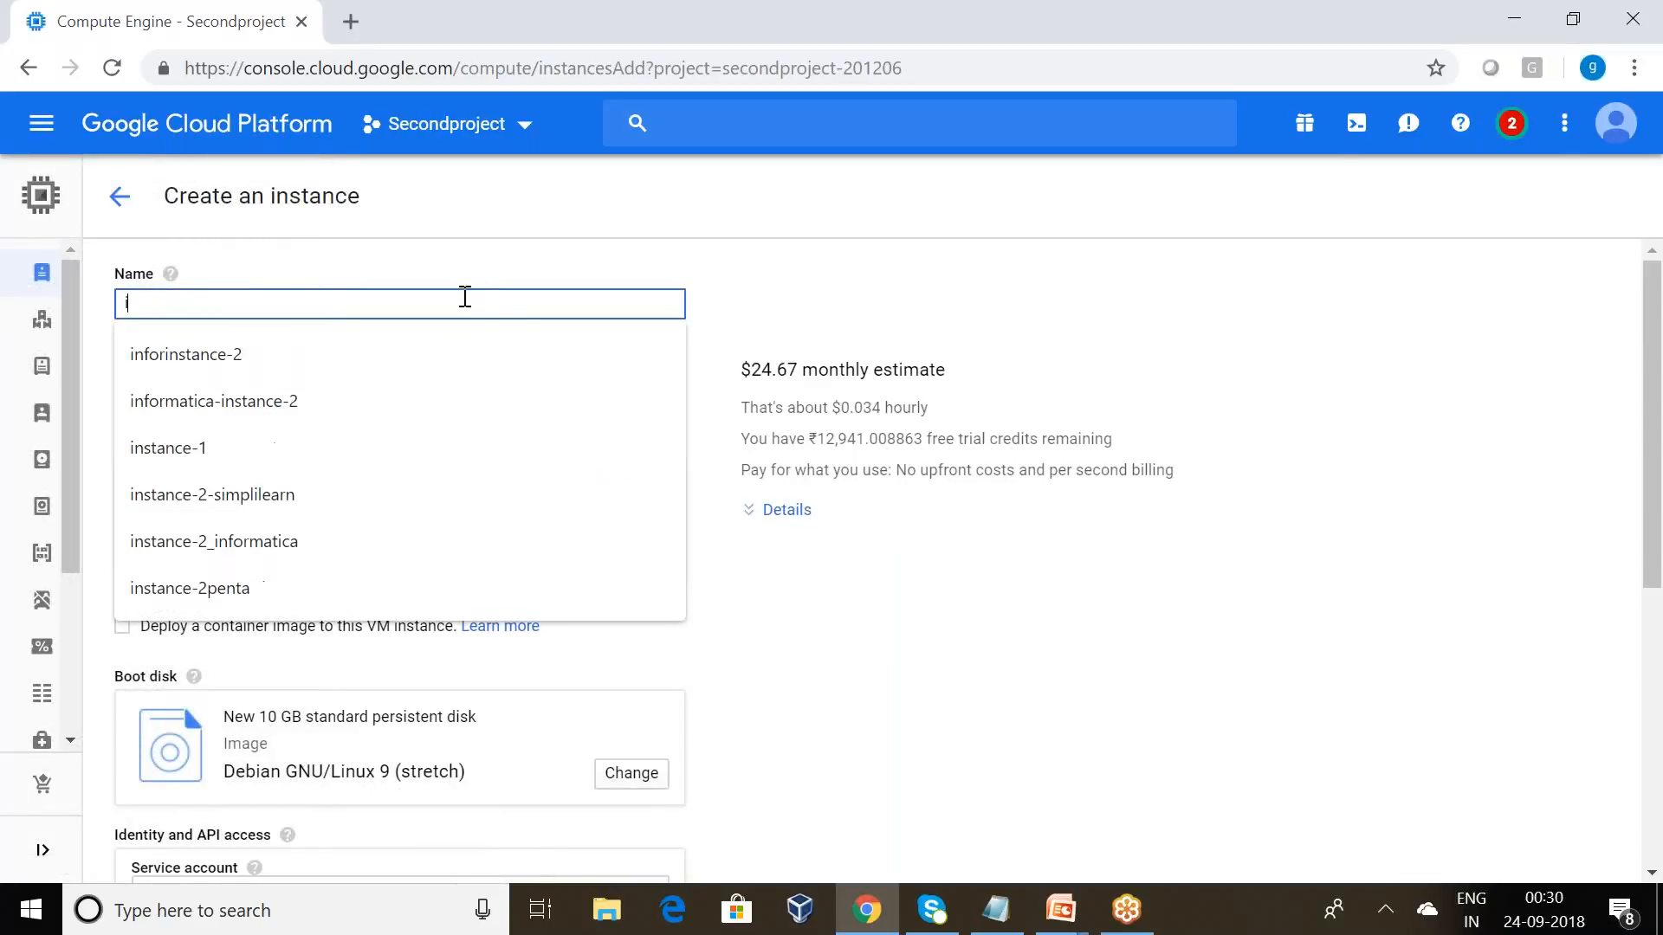
key("BackSpace")
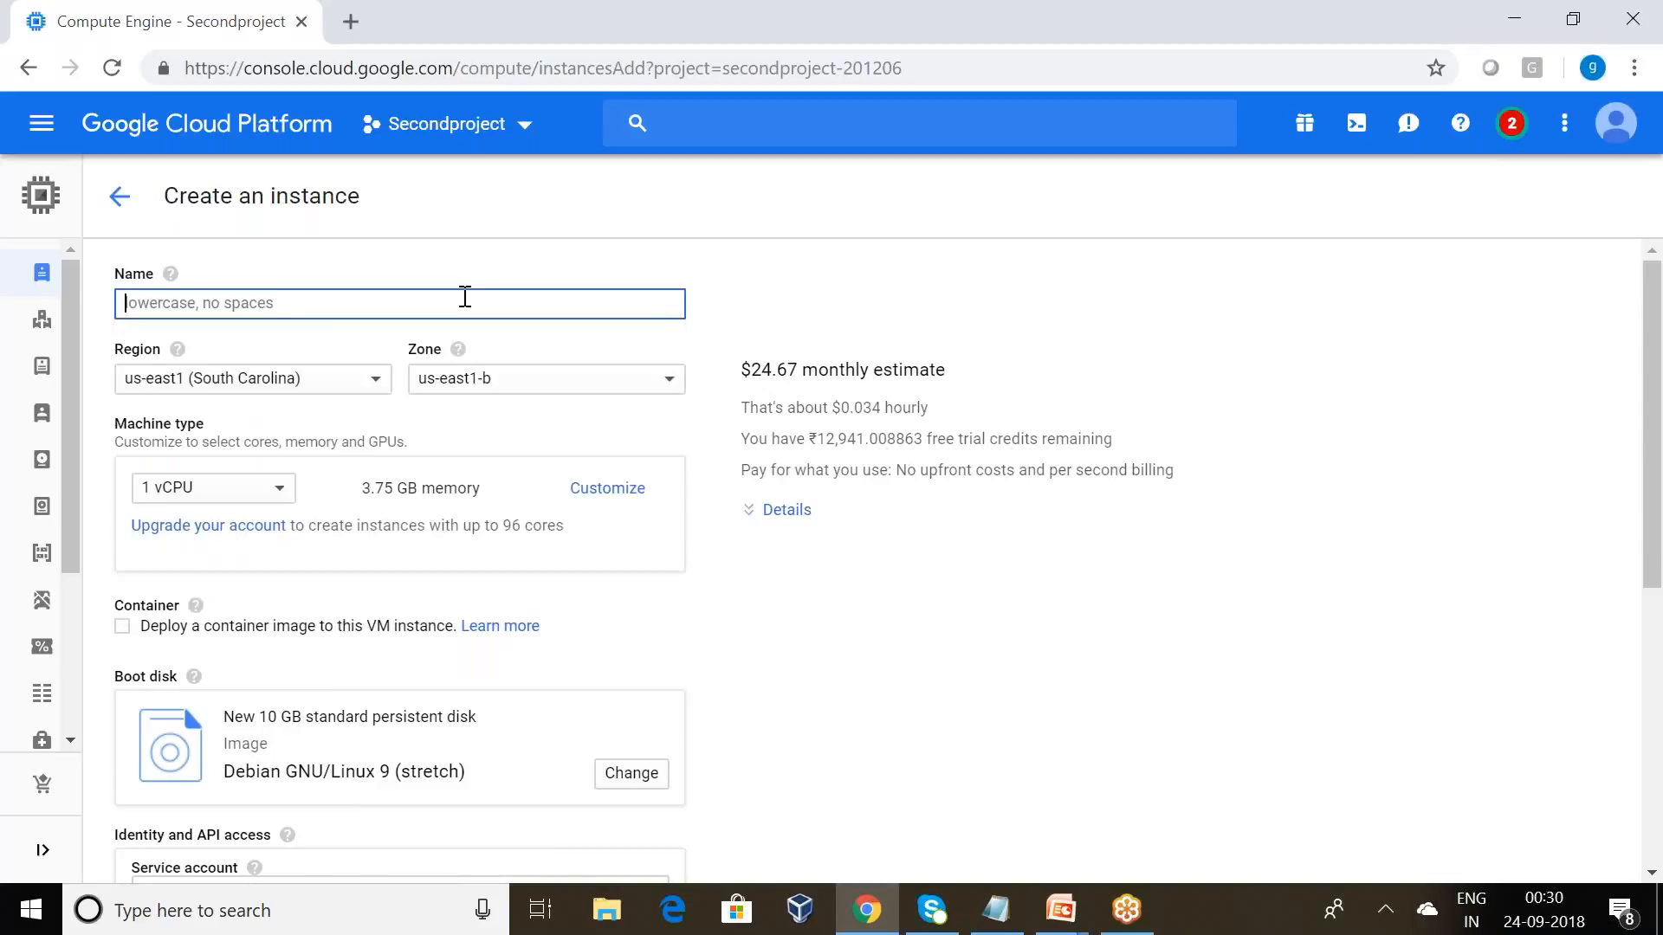
type("vmin")
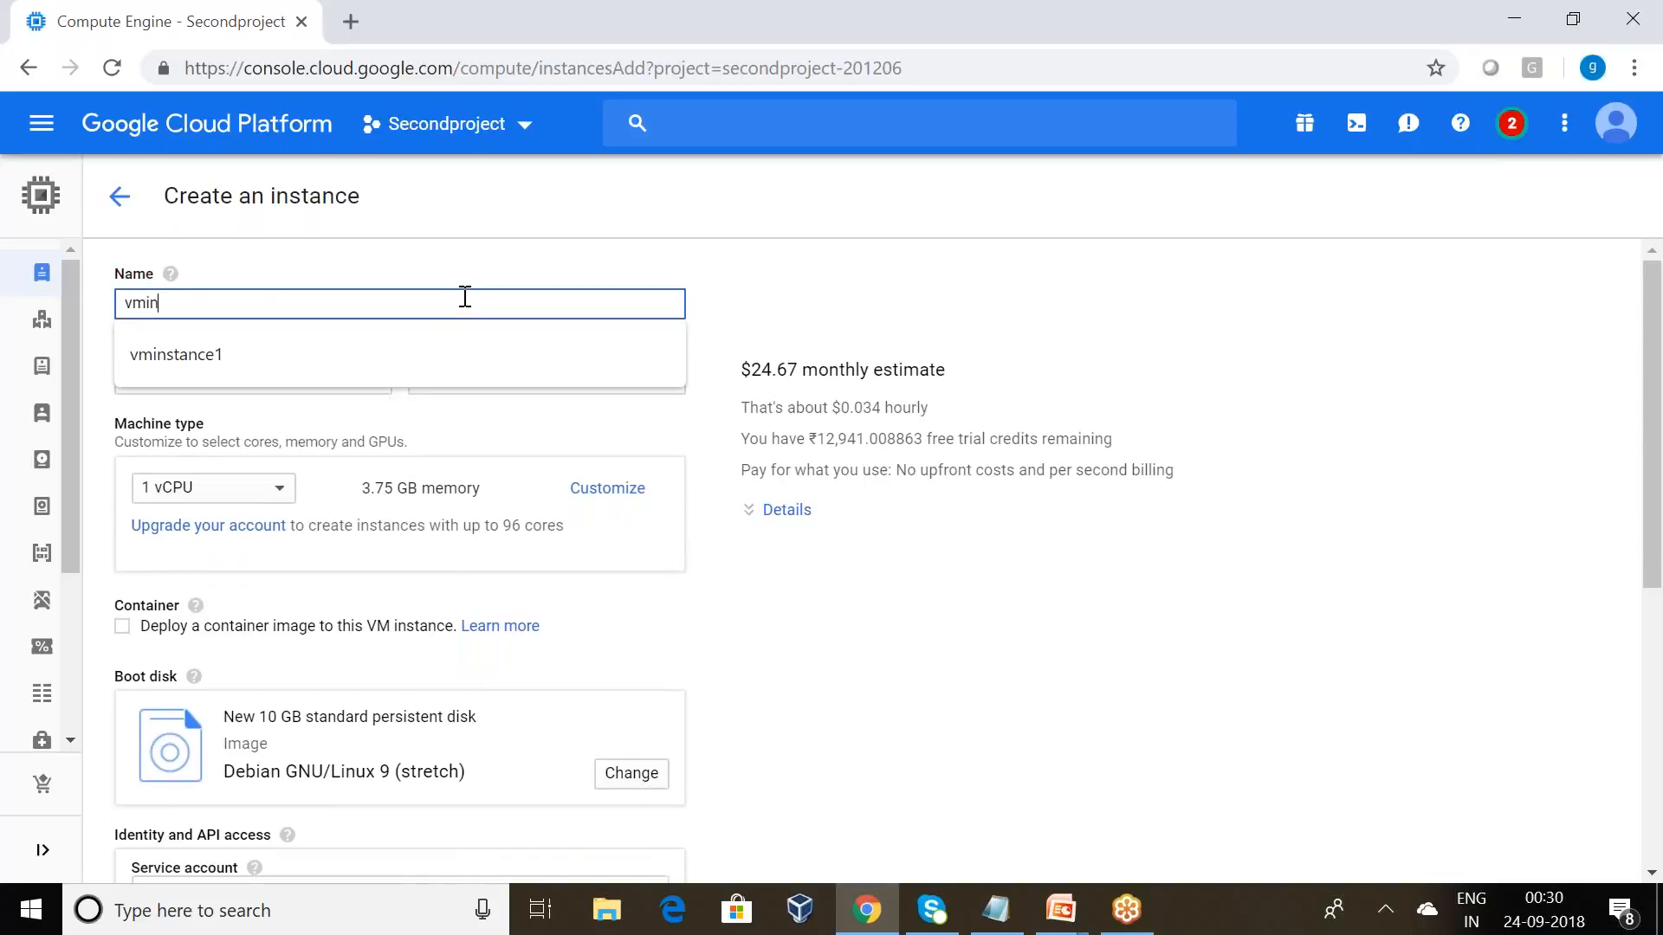
type("_")
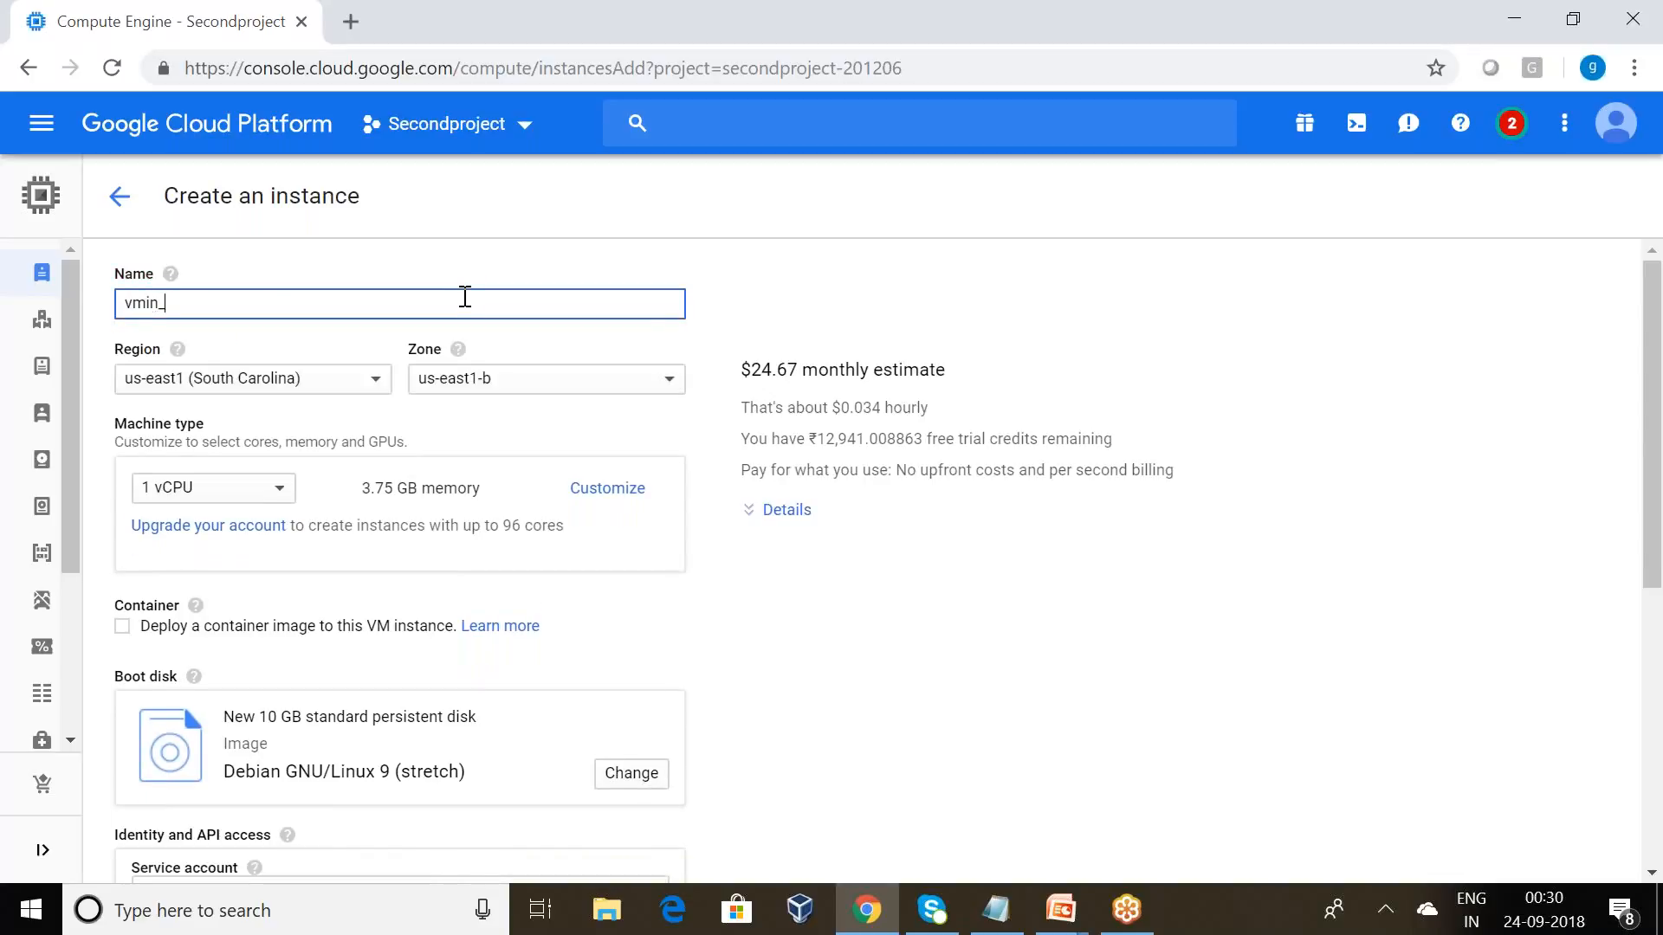
type("my")
key("BackSpace")
key("BackSpace")
key("BackSpace")
key("BackSpace")
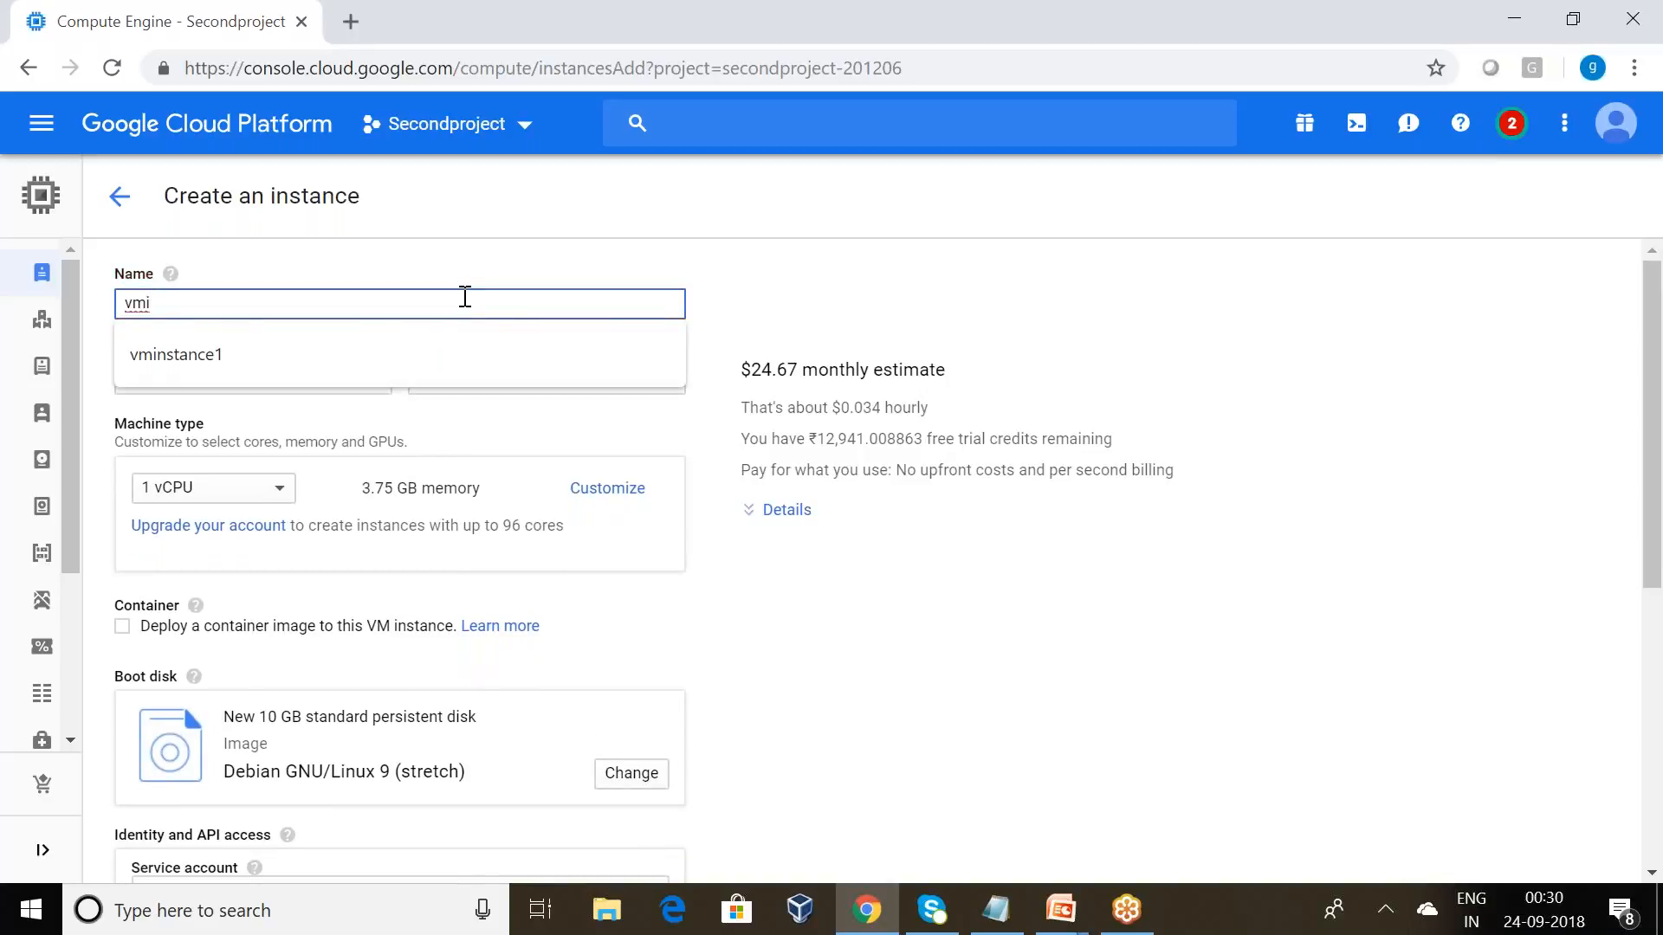
type("nstance2")
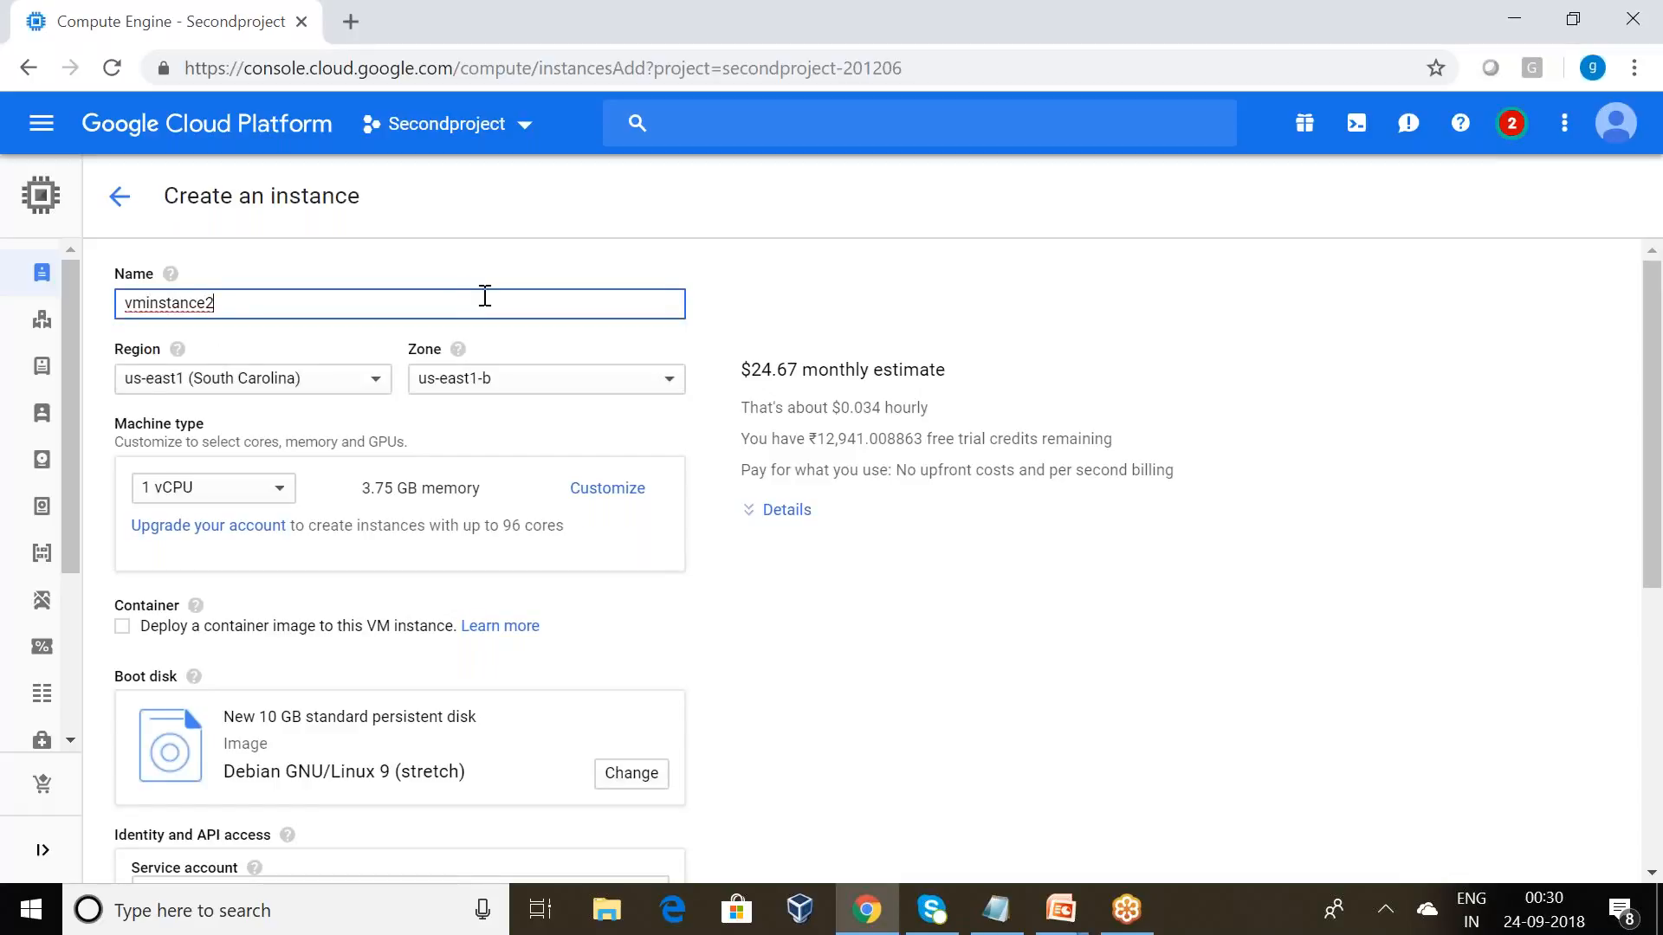
left_click(845, 295)
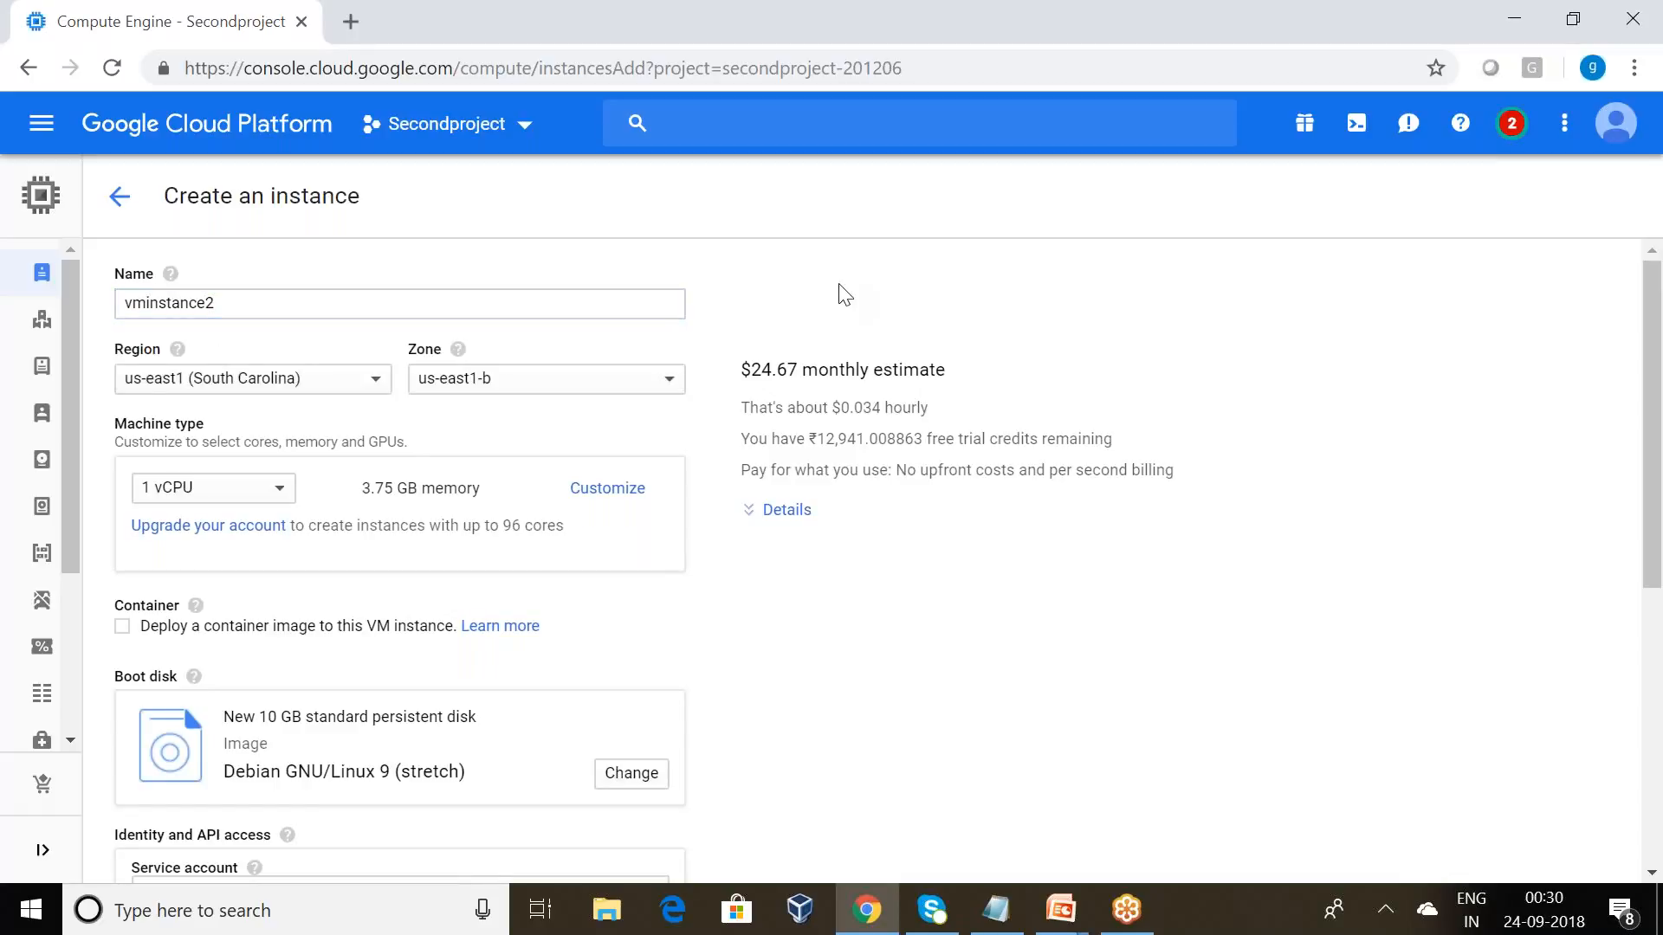
left_click(369, 387)
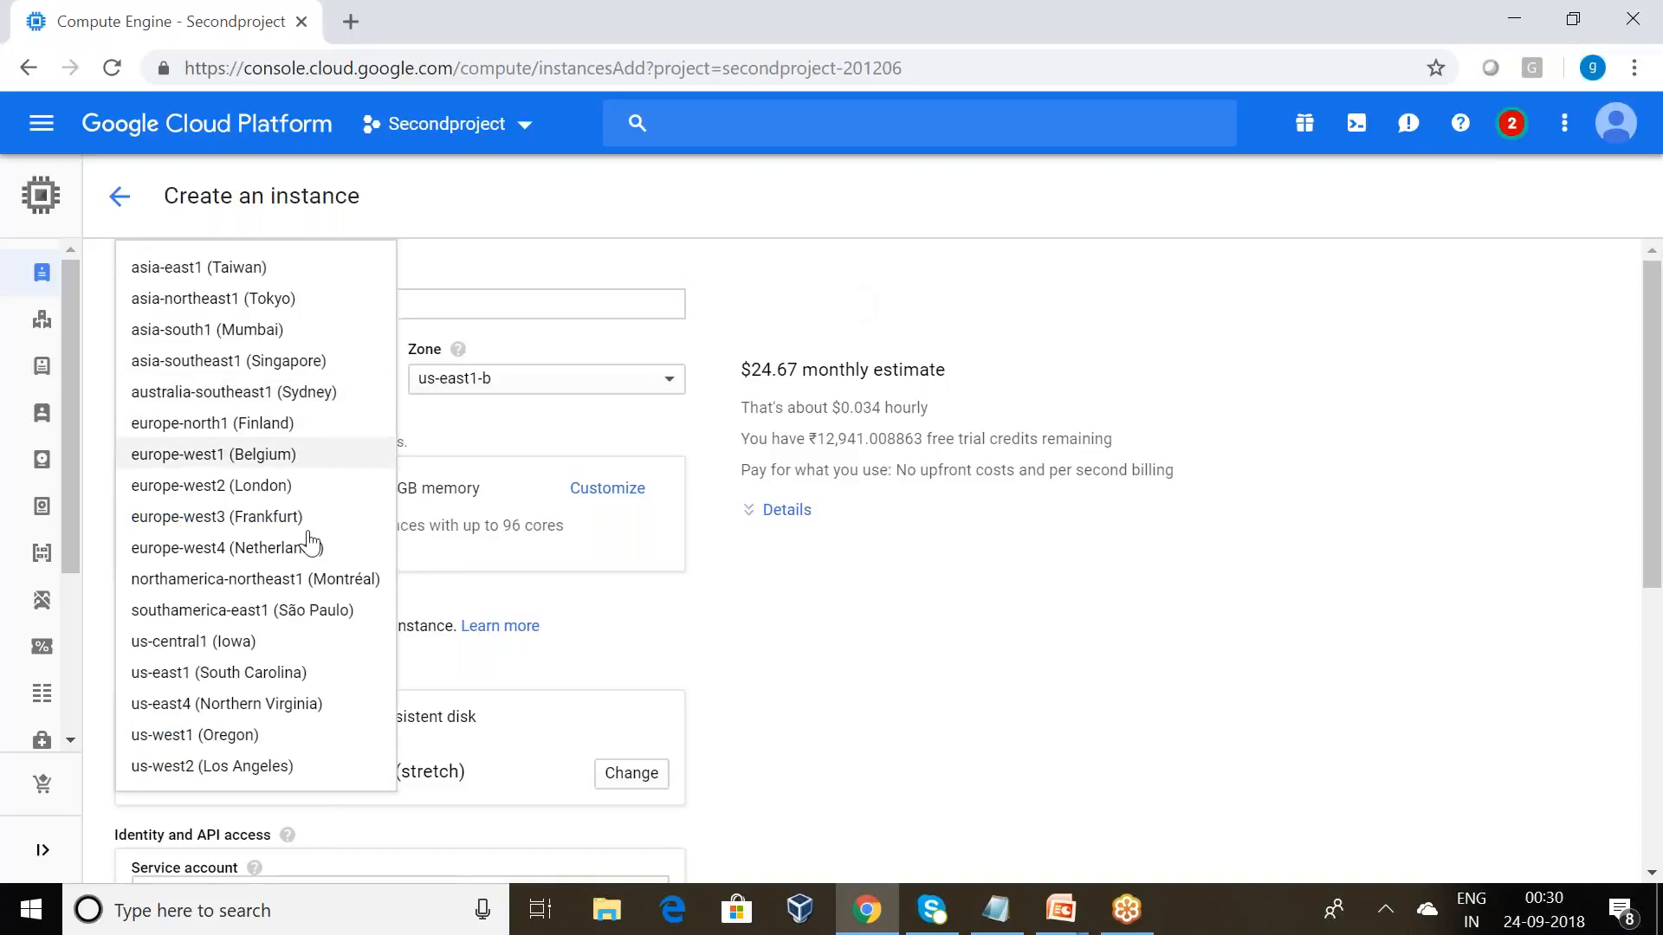
left_click(252, 638)
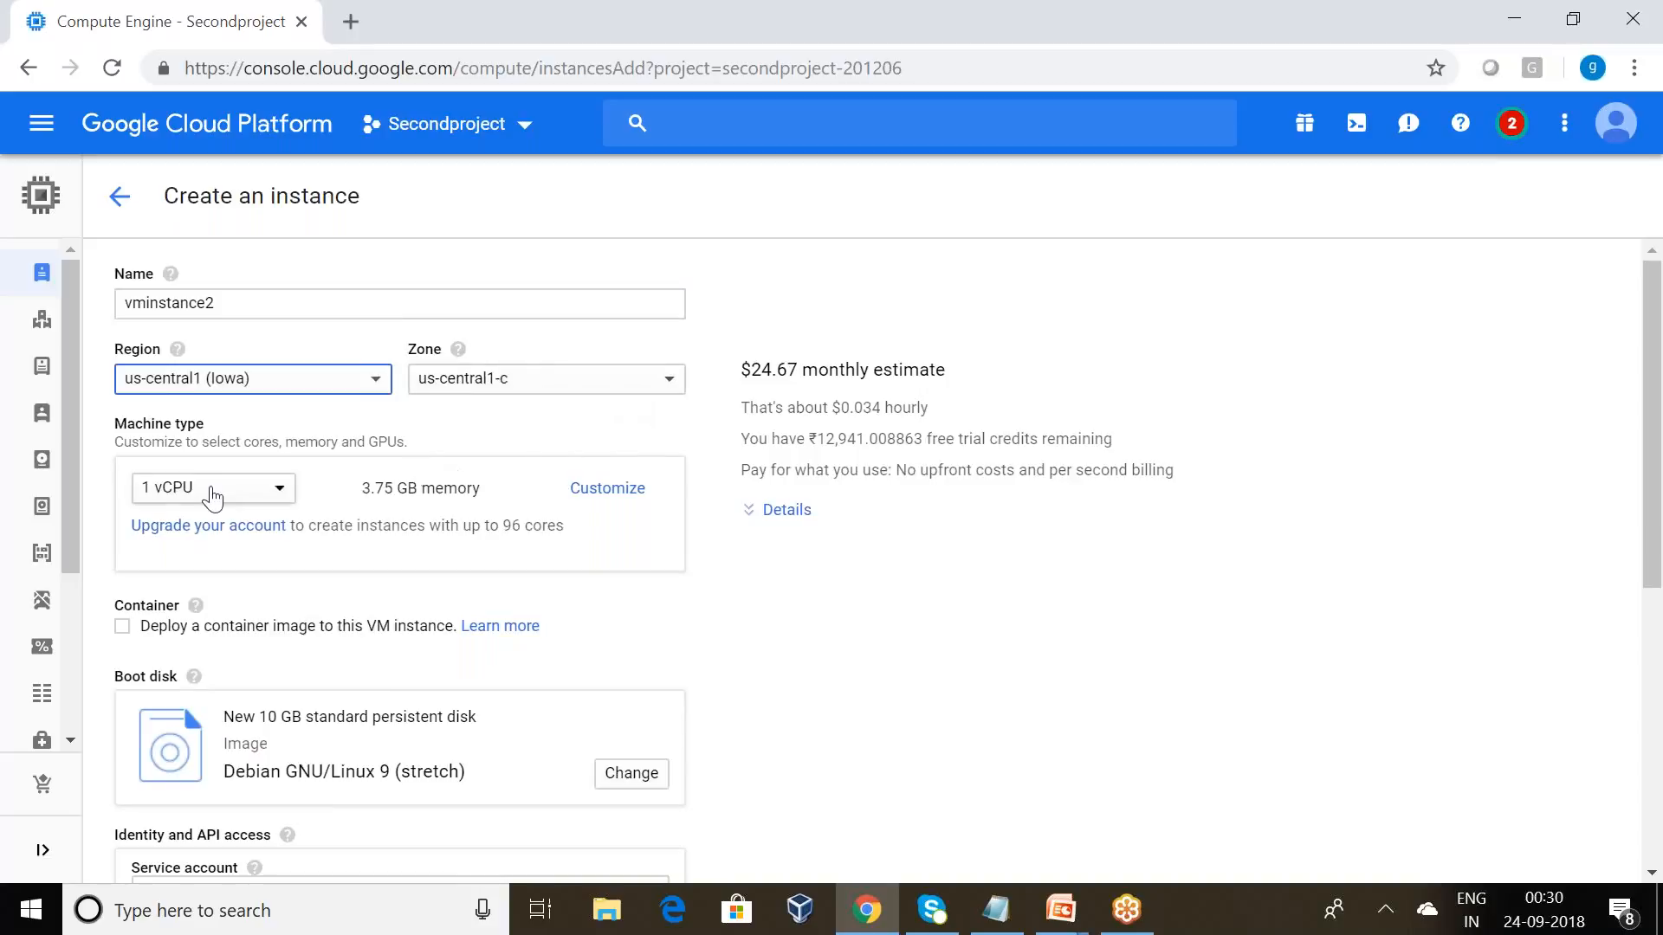
Allow HTTP traffic through the firewall for the VM and create the instance.
left_click_drag(1652, 296, 1652, 446)
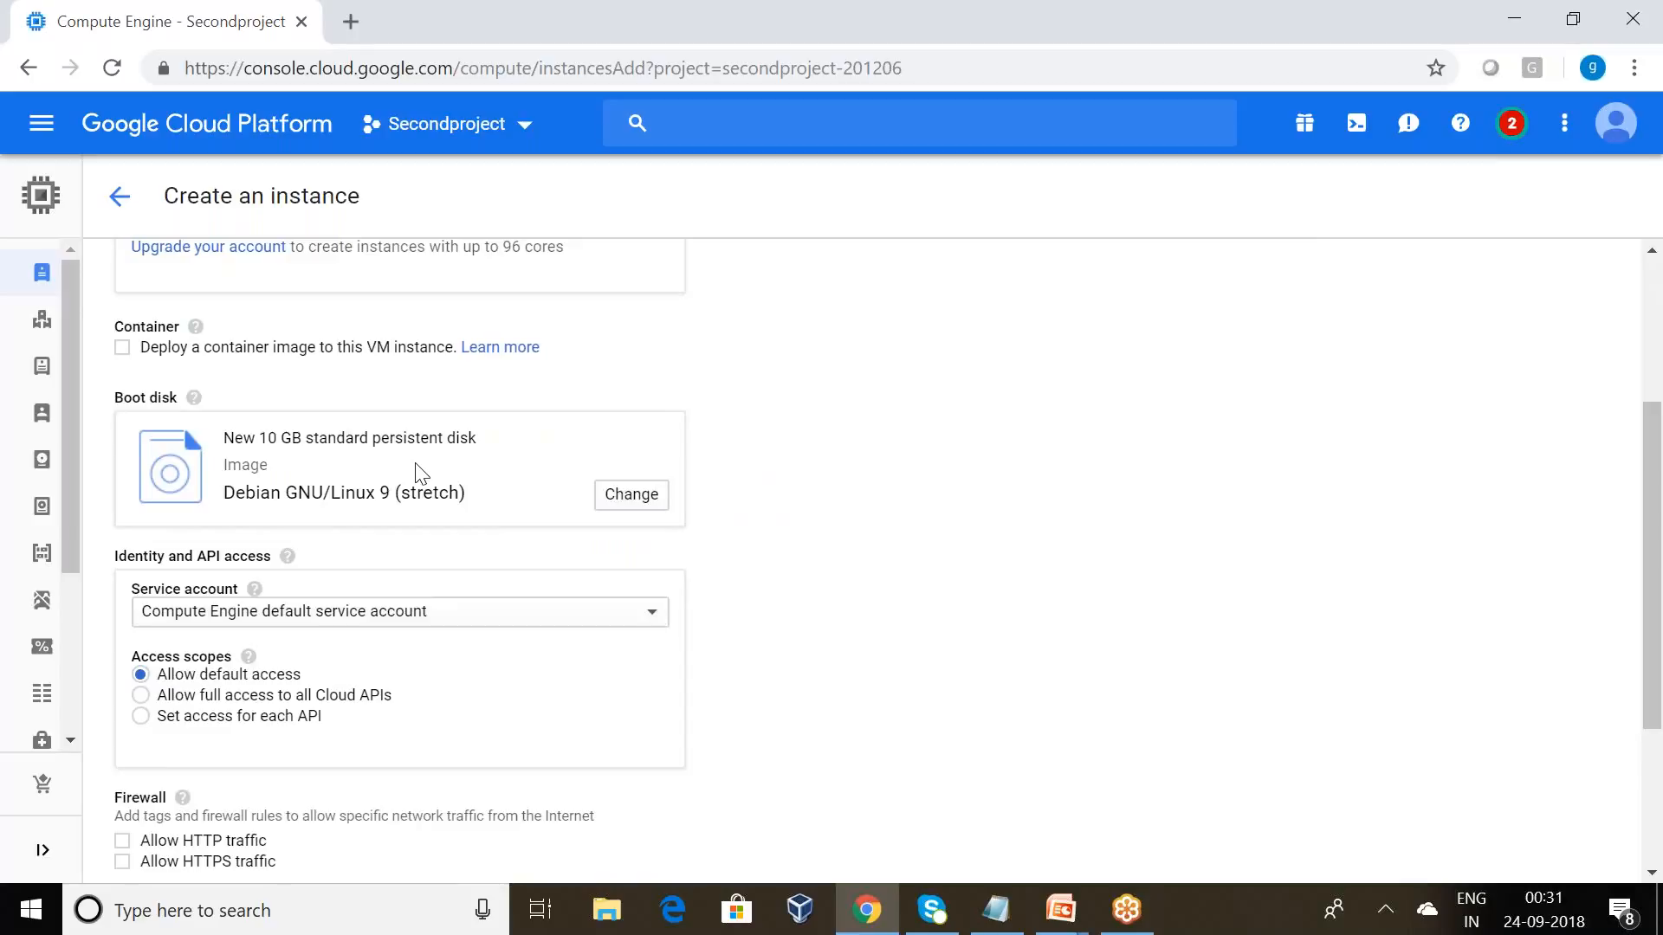
left_click_drag(1645, 409, 1645, 547)
left_click(122, 621)
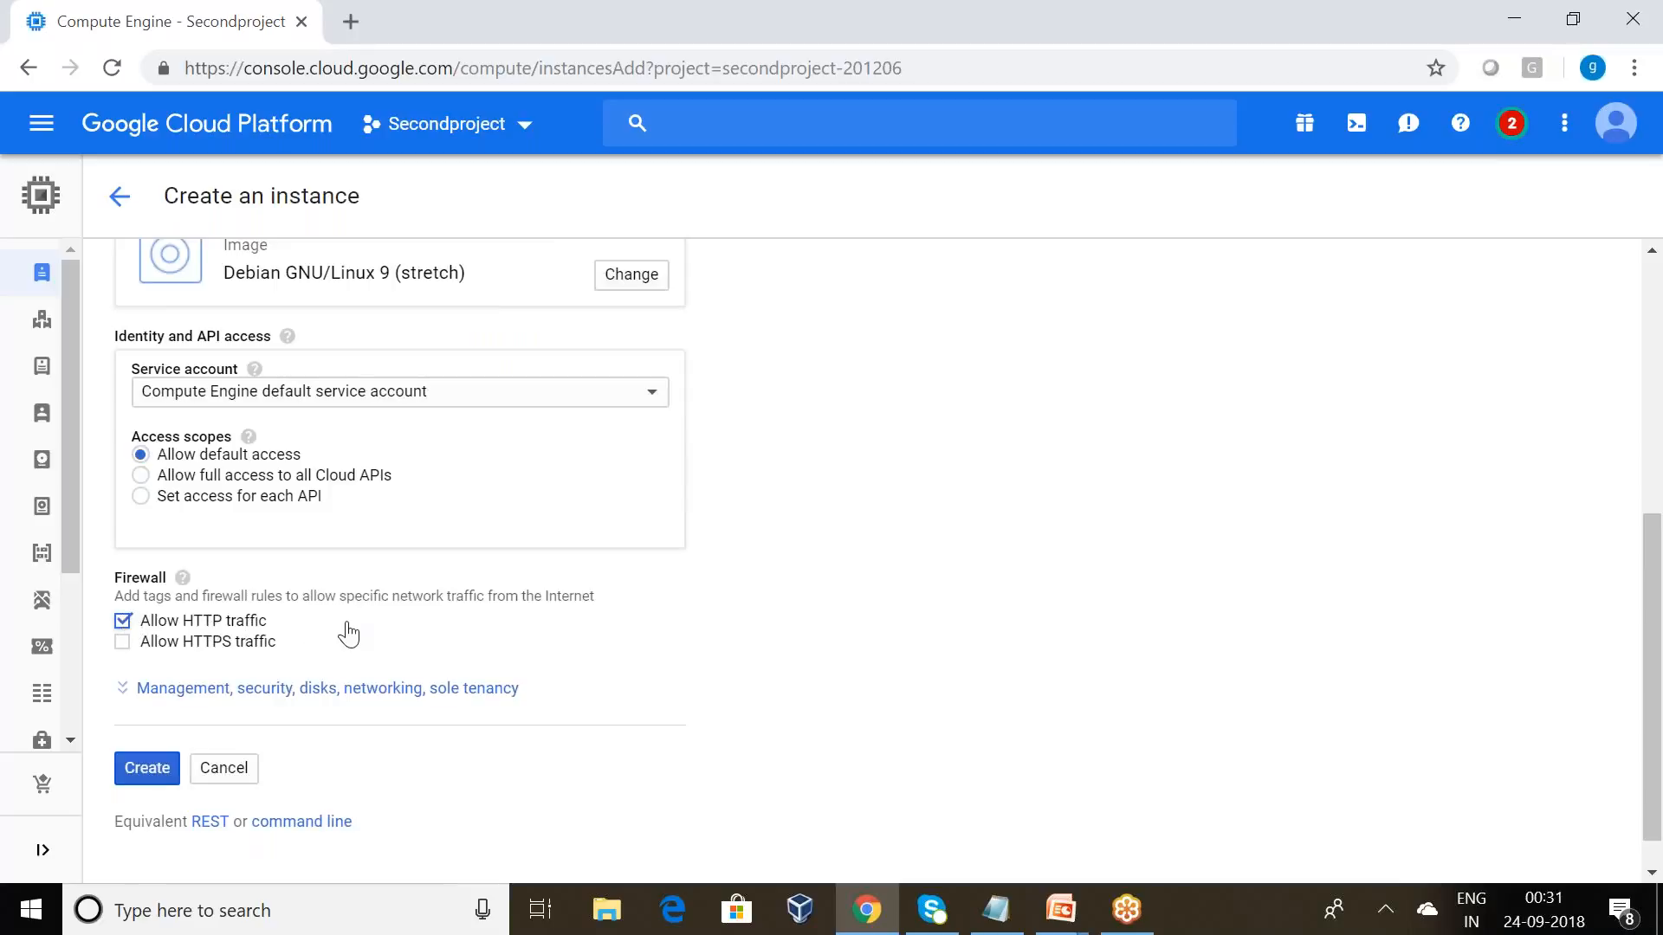
left_click(145, 768)
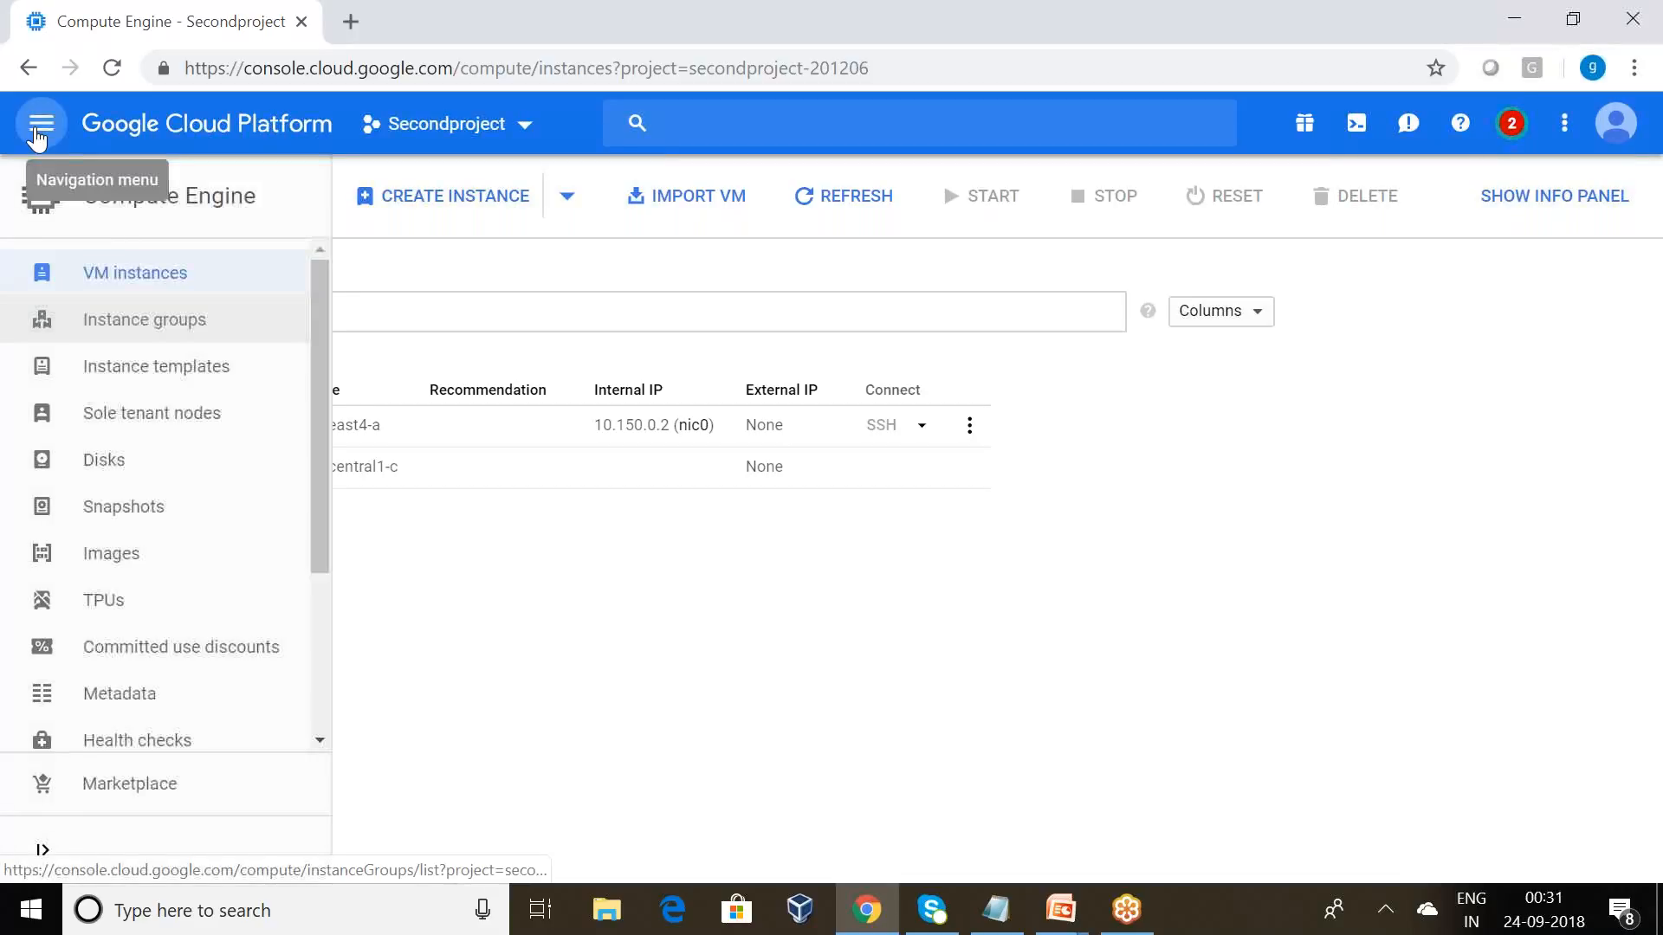
Go to Filestore in the Storage section and start creating a Filestore instance.
left_click(37, 135)
left_click_drag(360, 331, 352, 398)
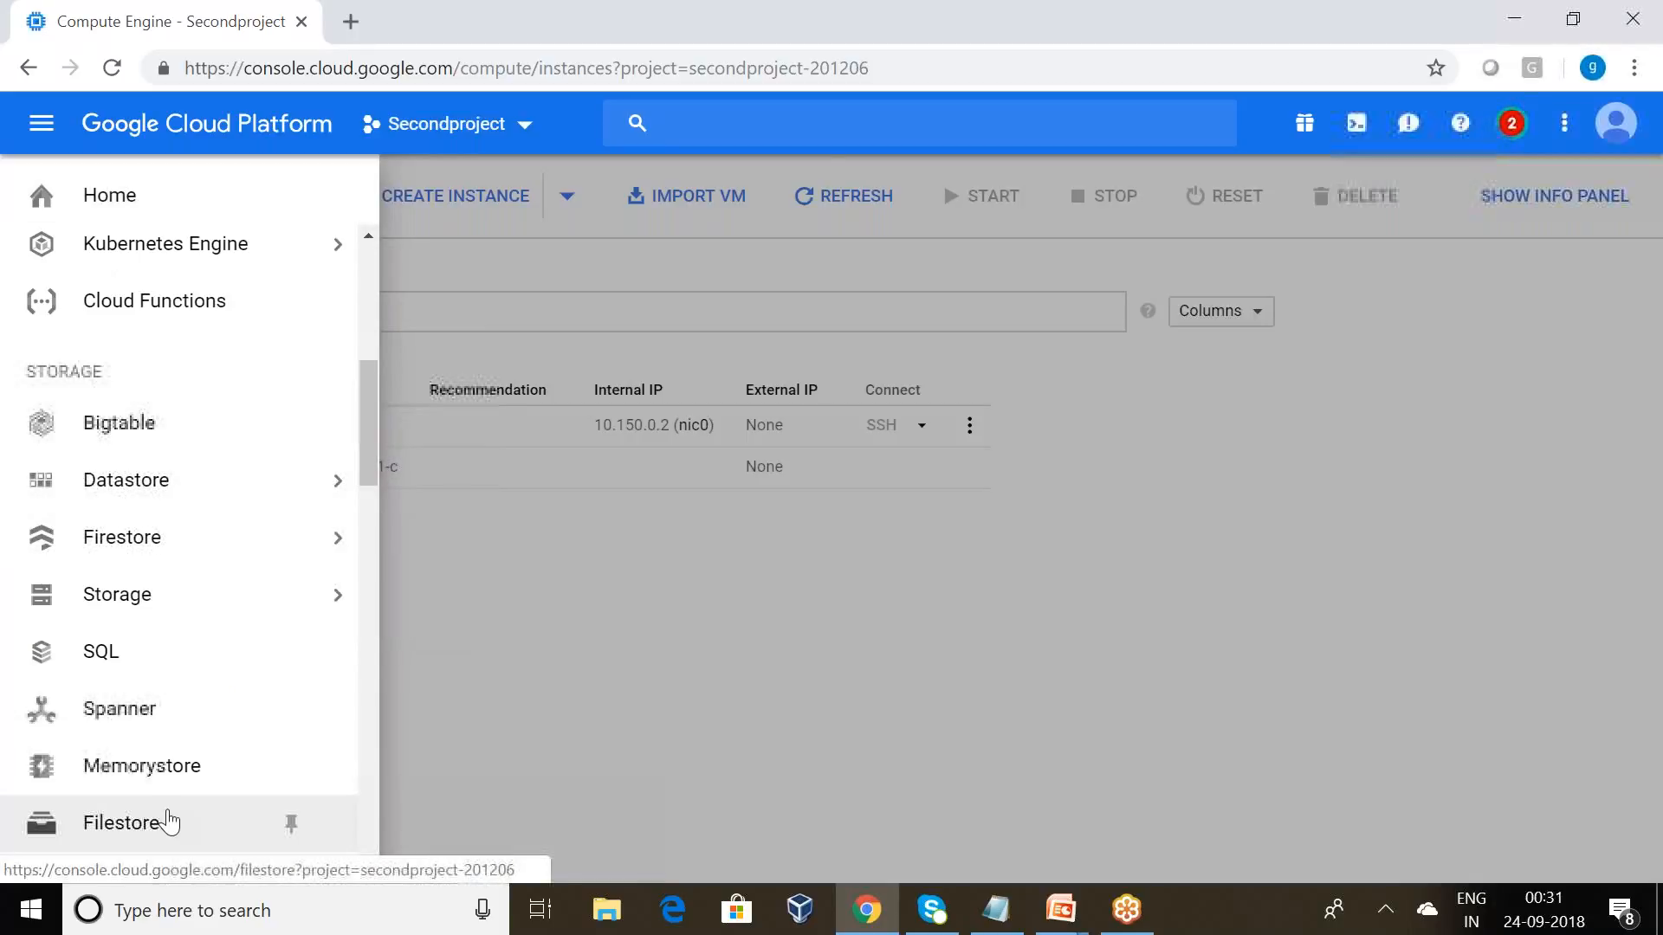
left_click(121, 823)
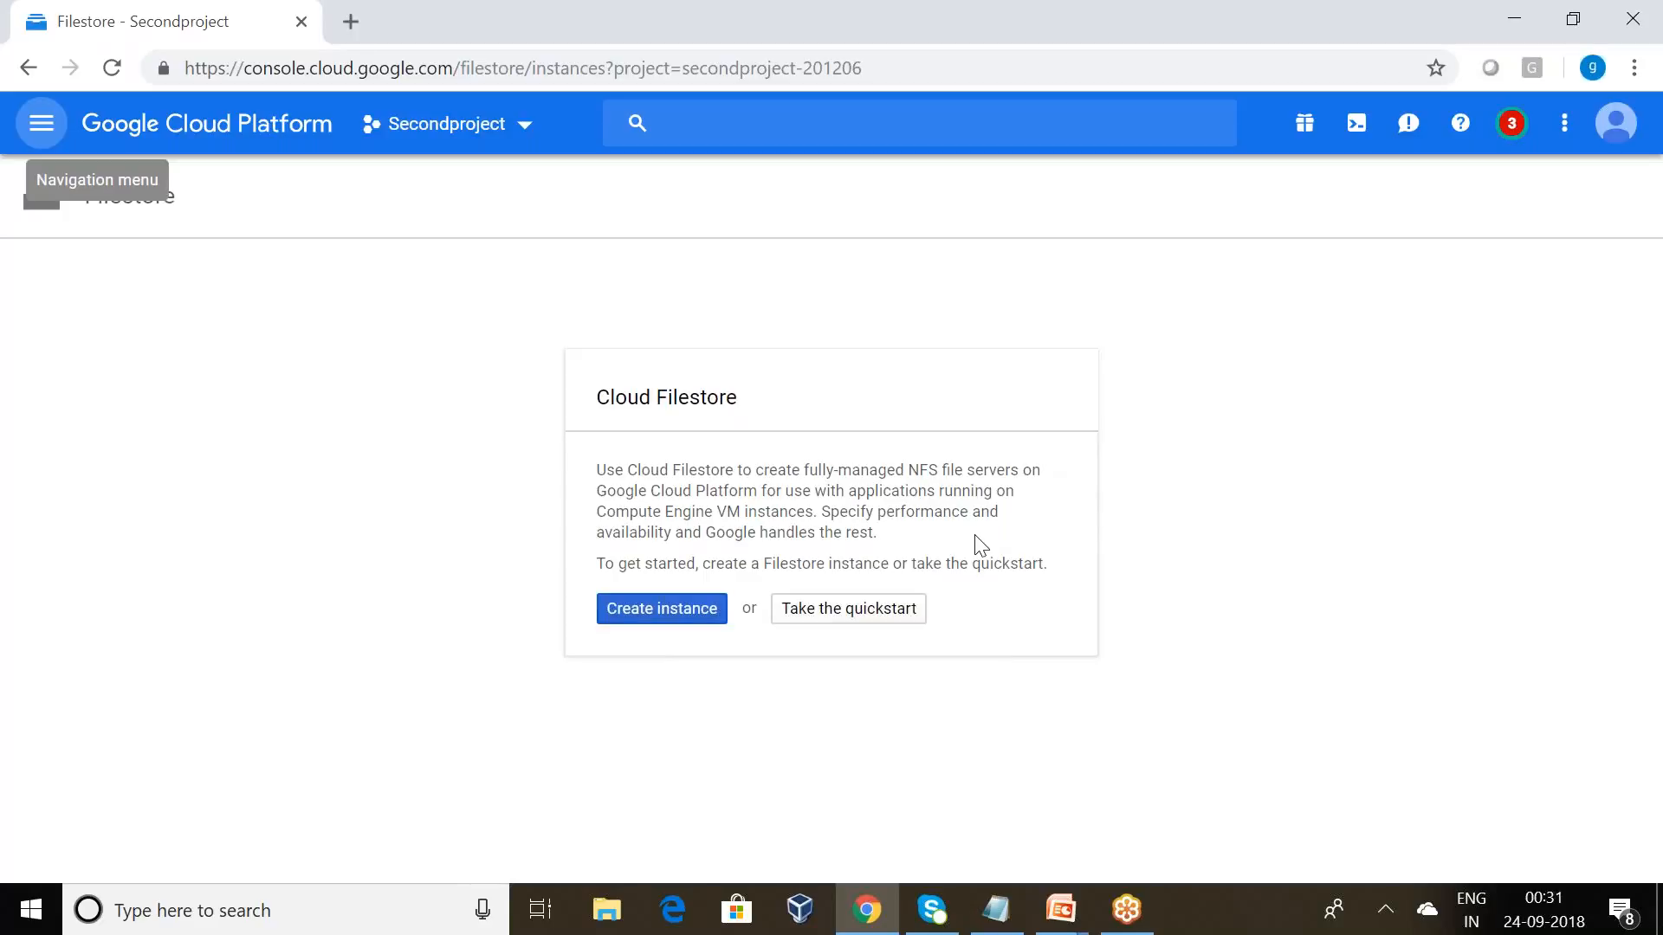
left_click(635, 617)
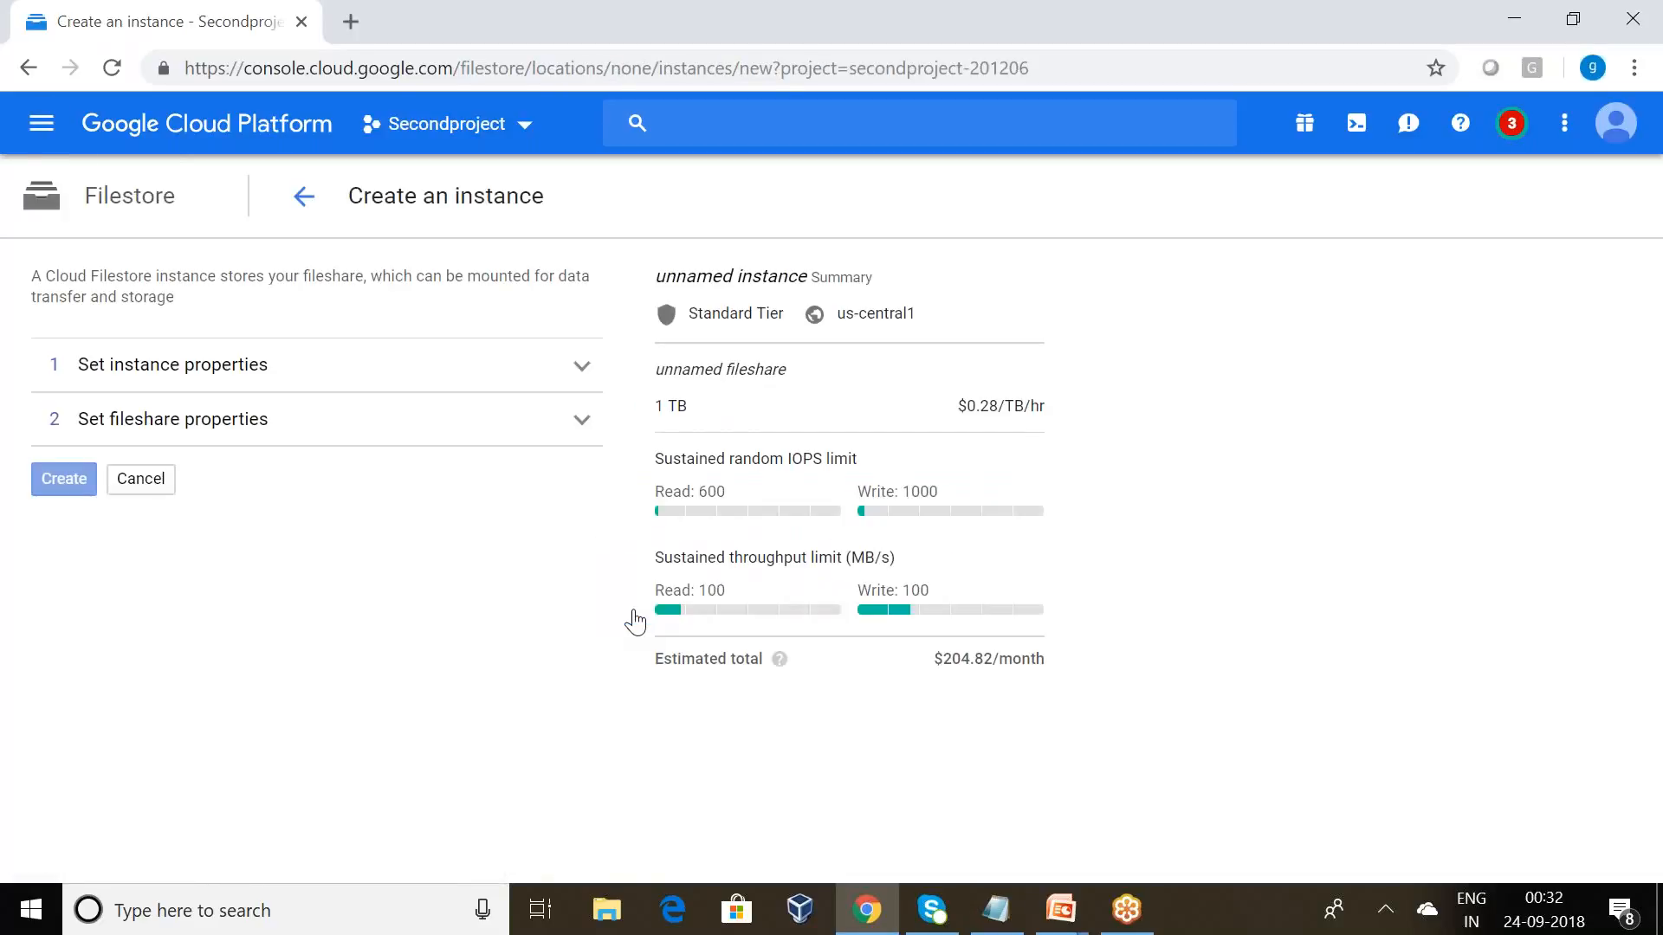
Set the Filestore instance ID to nfs-server in the instance properties.
left_click(195, 438)
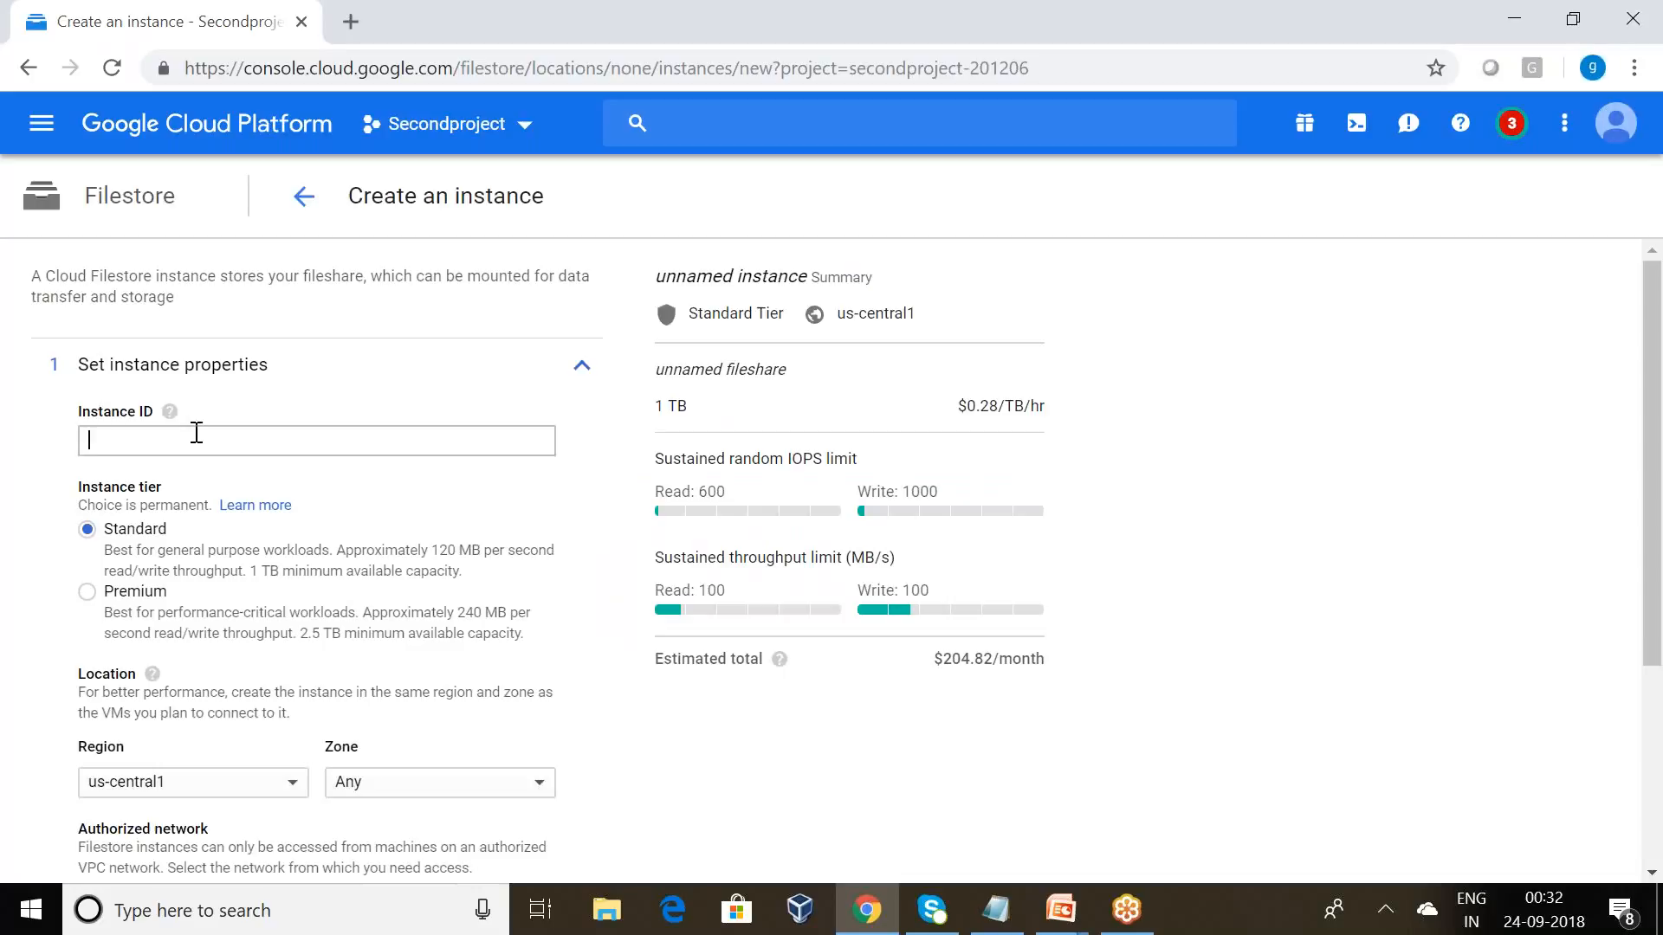
type("nfs")
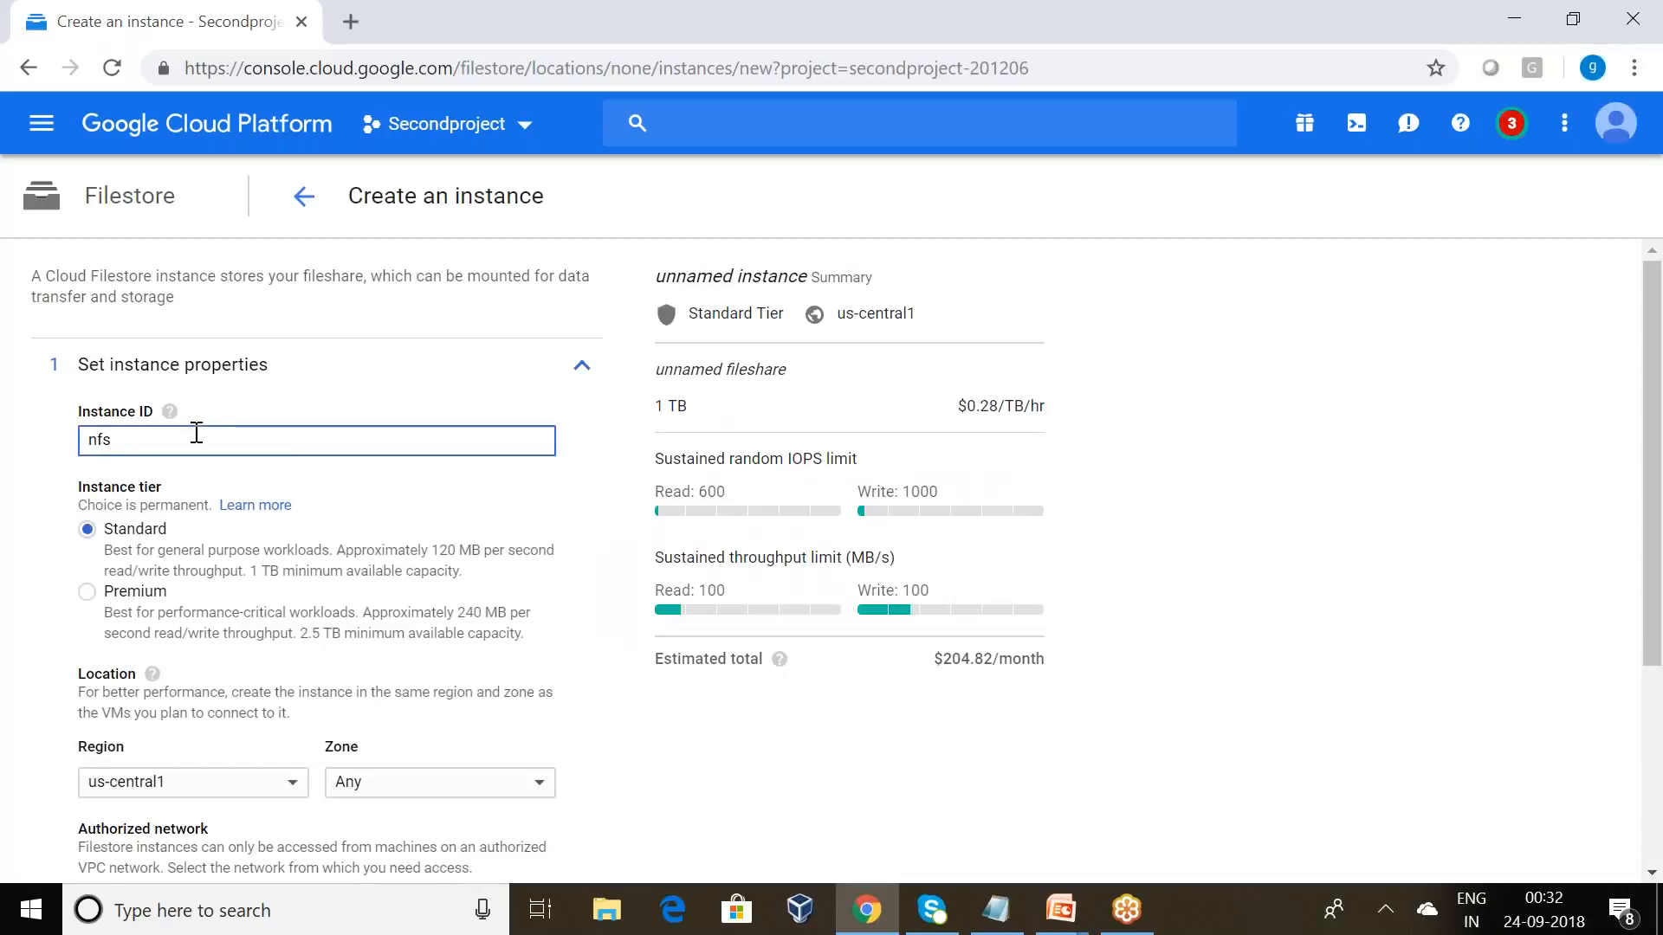
type("_sere")
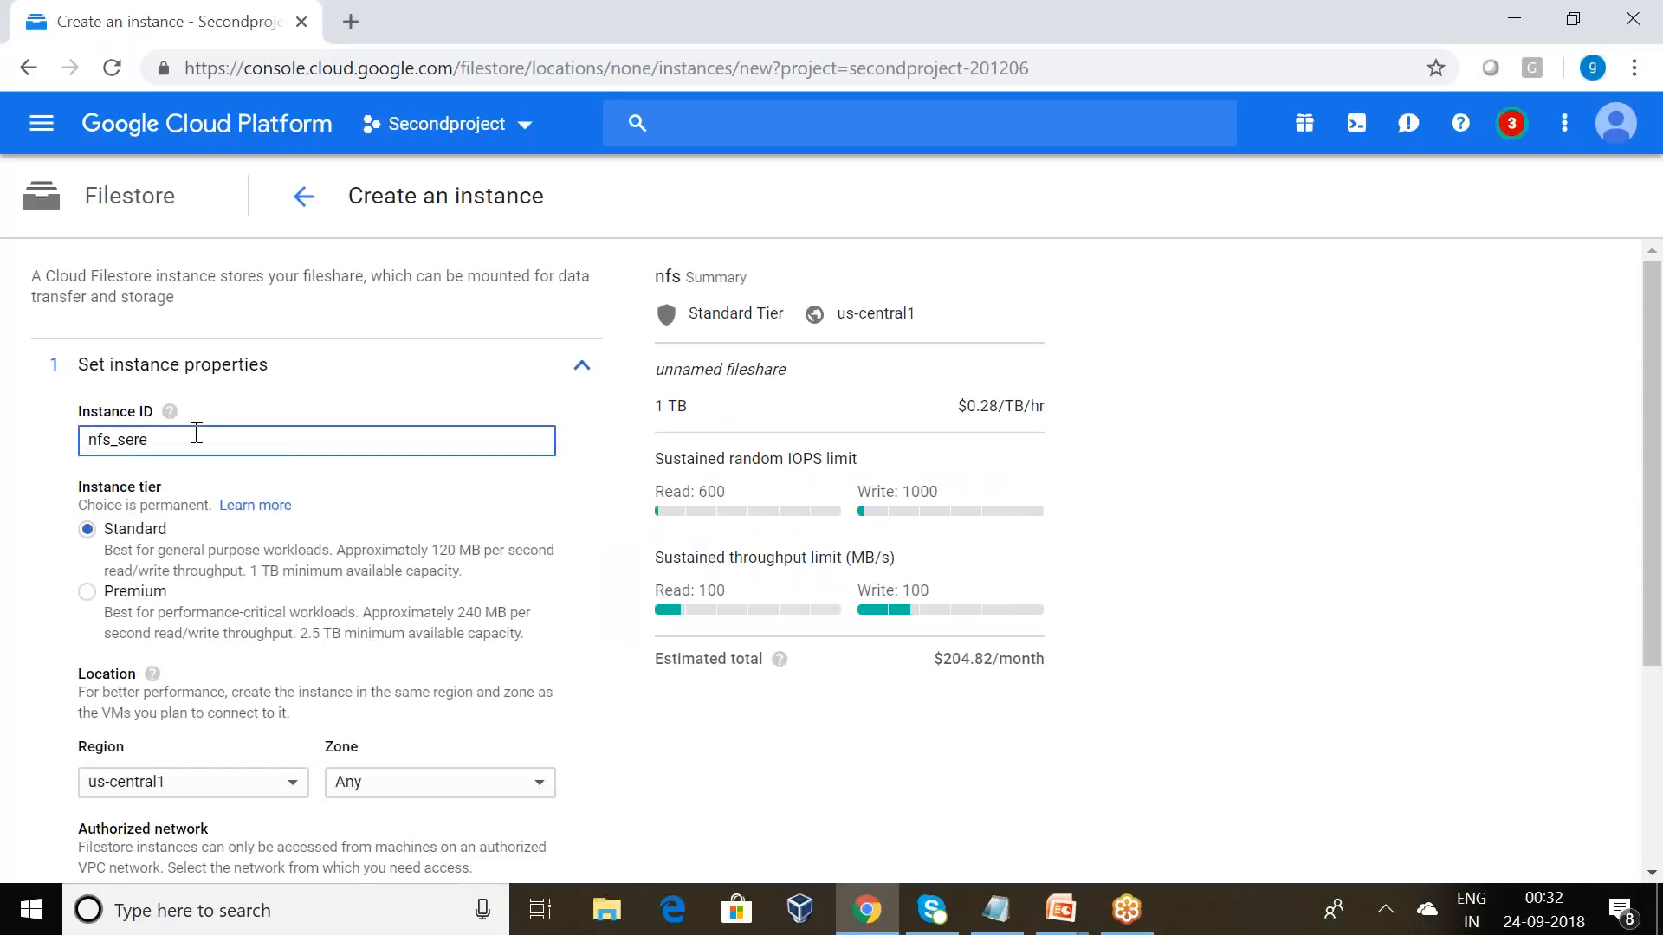
key("BackSpace")
key("BackSpace")
key("BackSpace")
key("BackSpace")
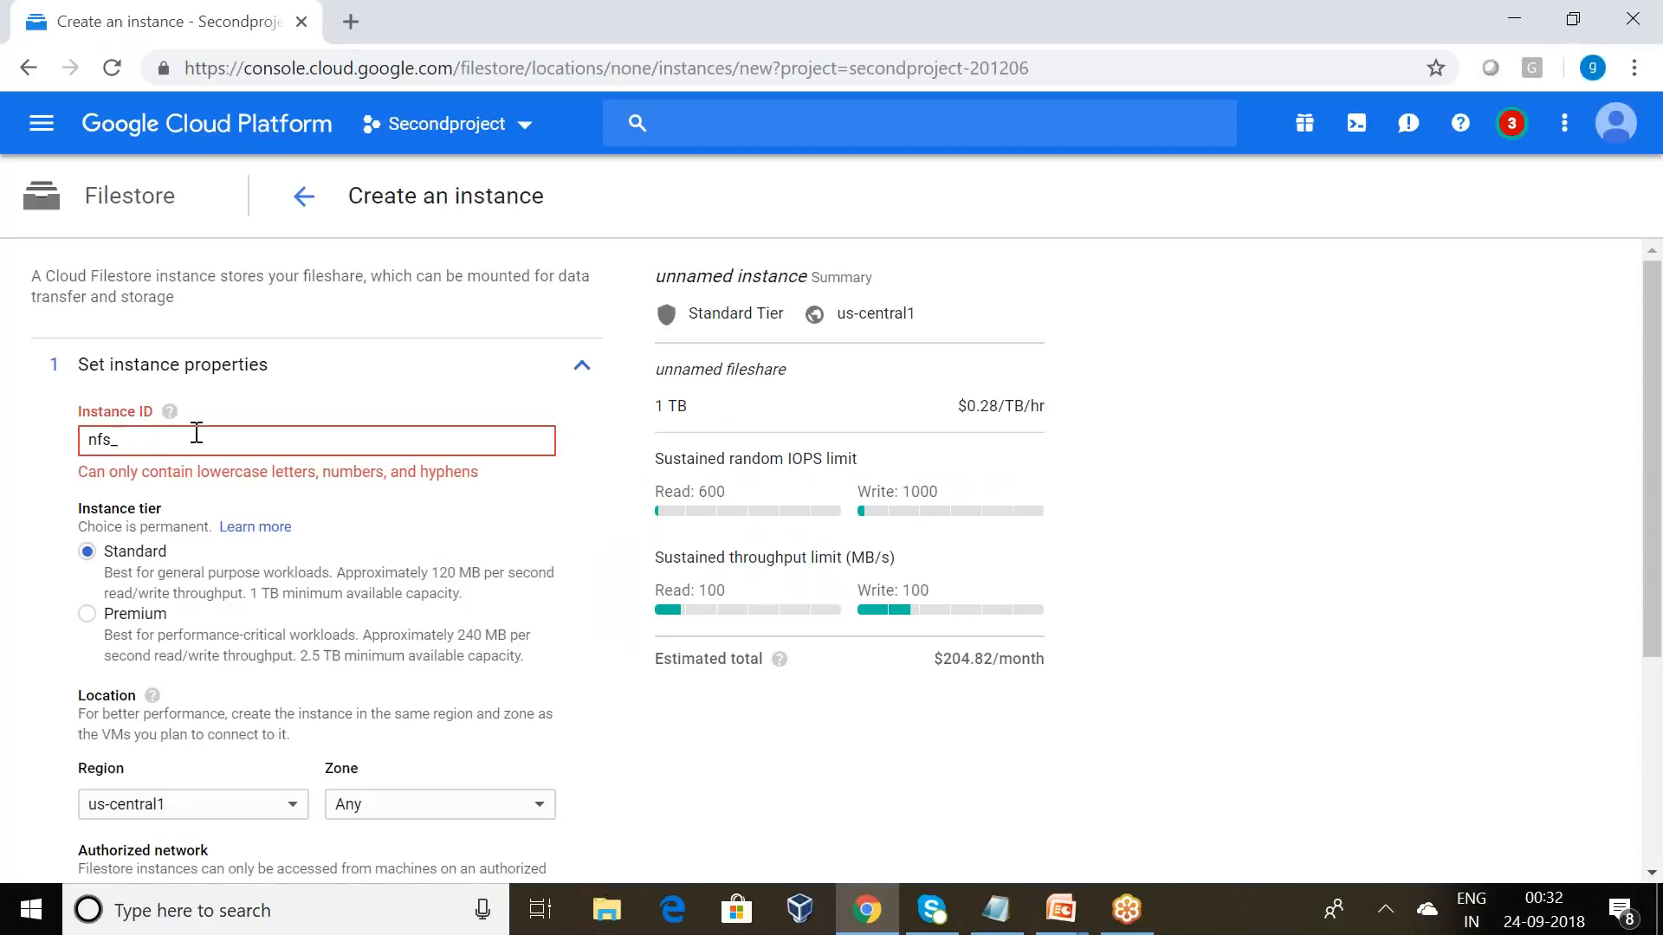
key("BackSpace")
type("-server")
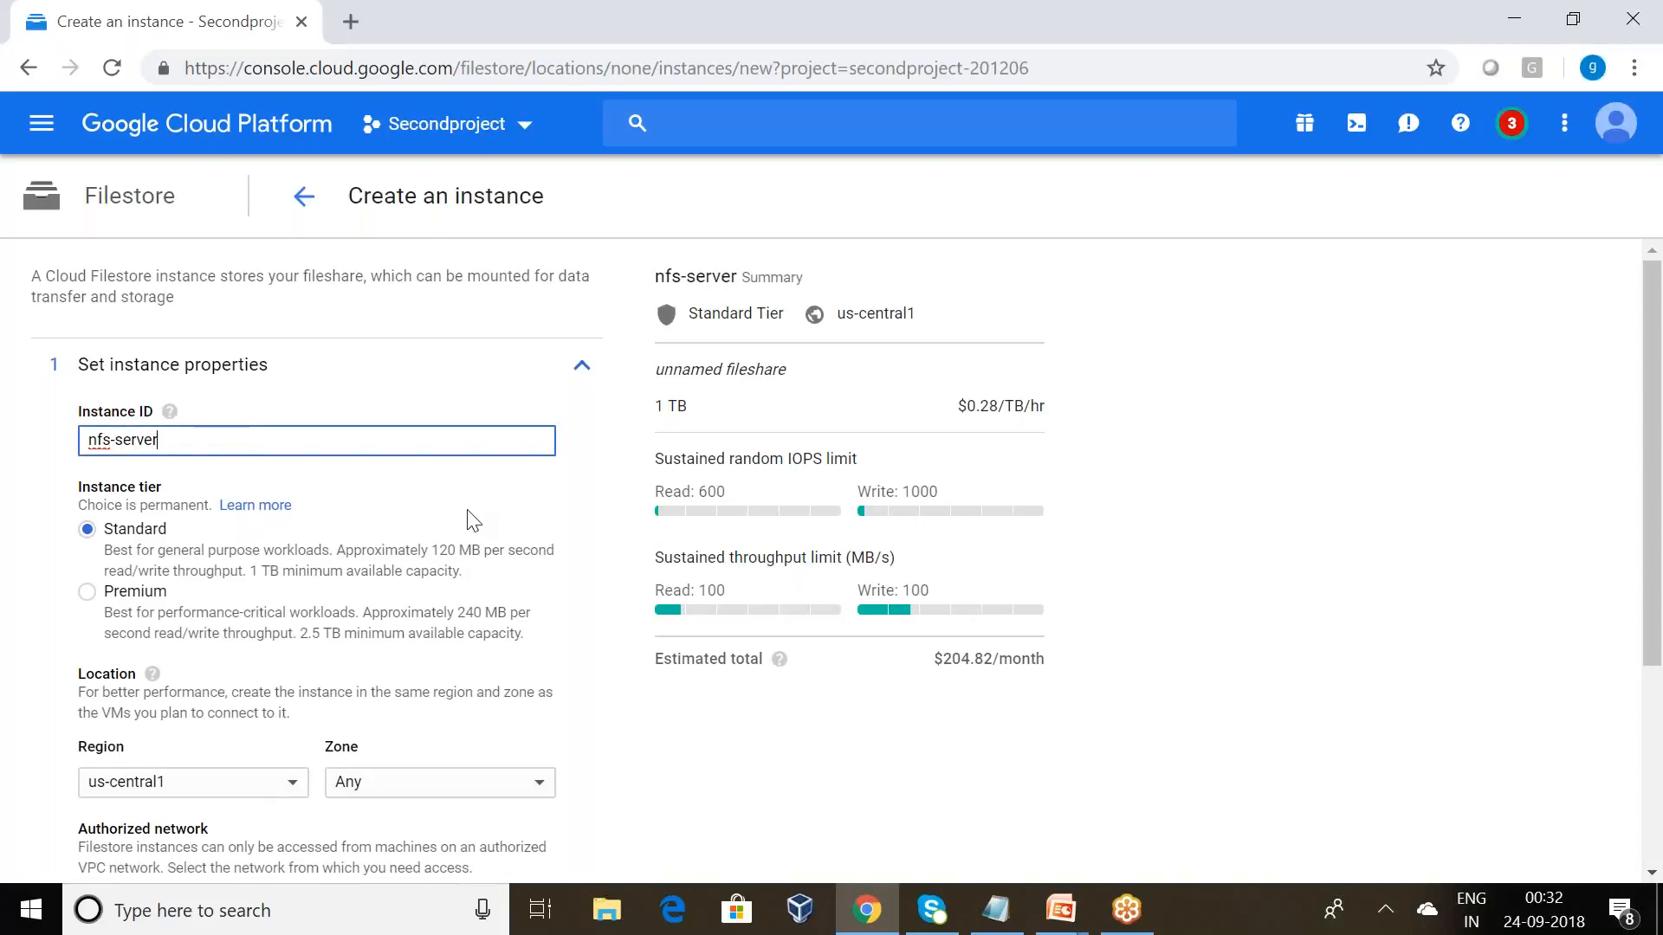
Set the Filestore instance's zone to us-central1-c and continue to the fileshare properties.
left_click_drag(1650, 362, 1656, 413)
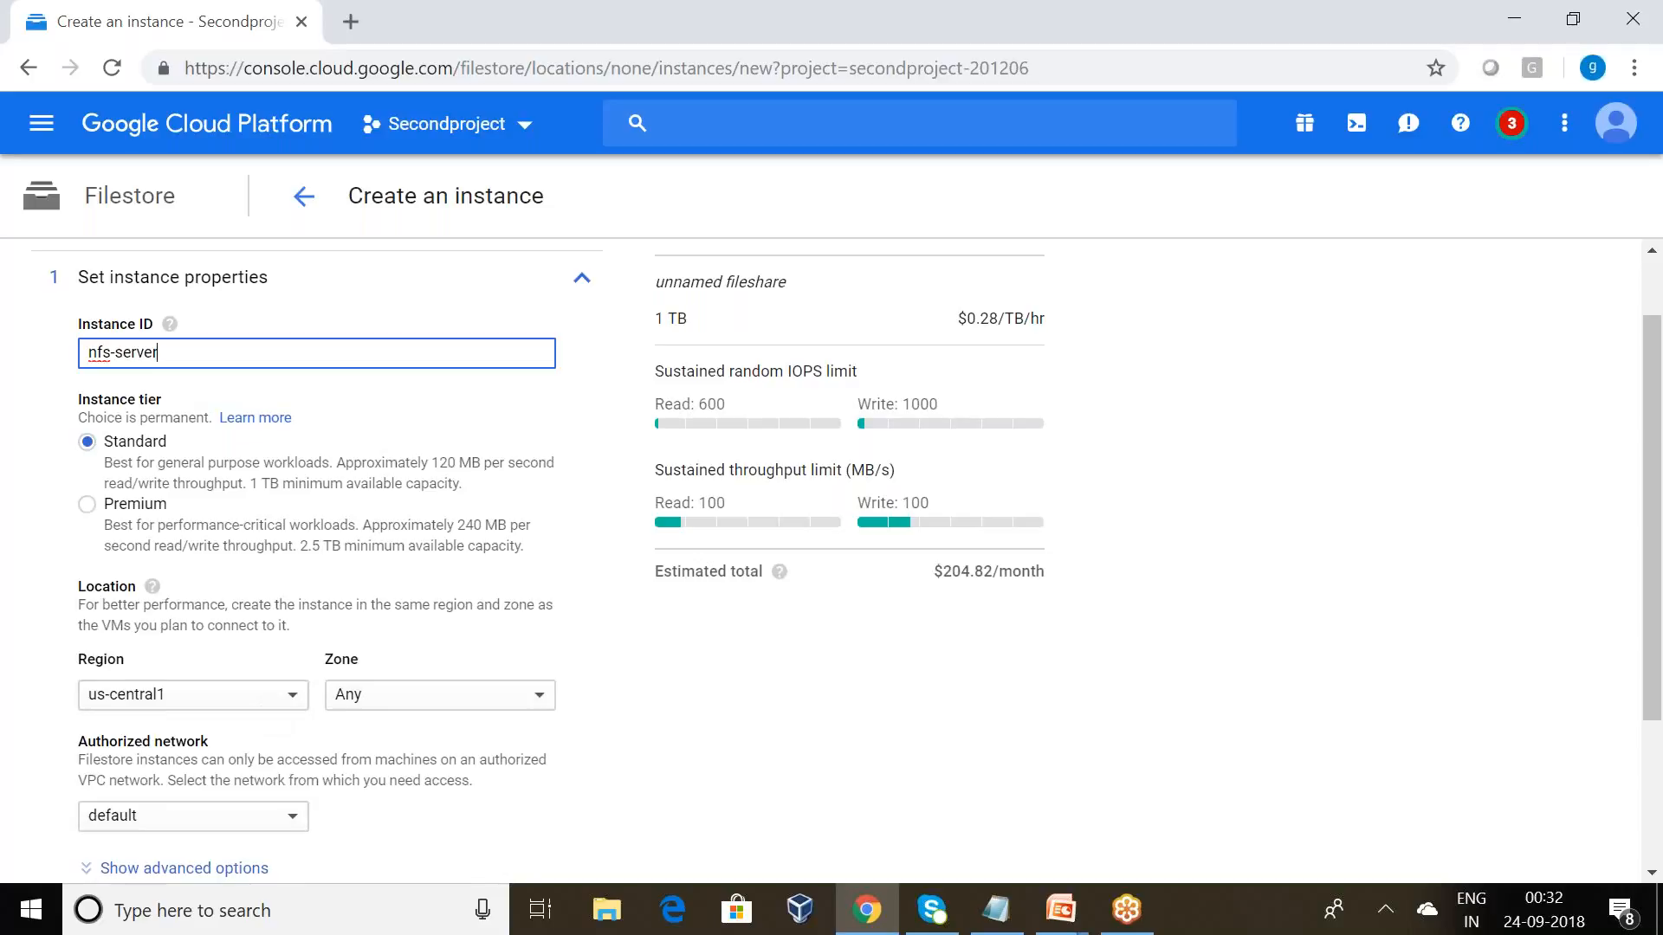
left_click(384, 698)
left_click(419, 809)
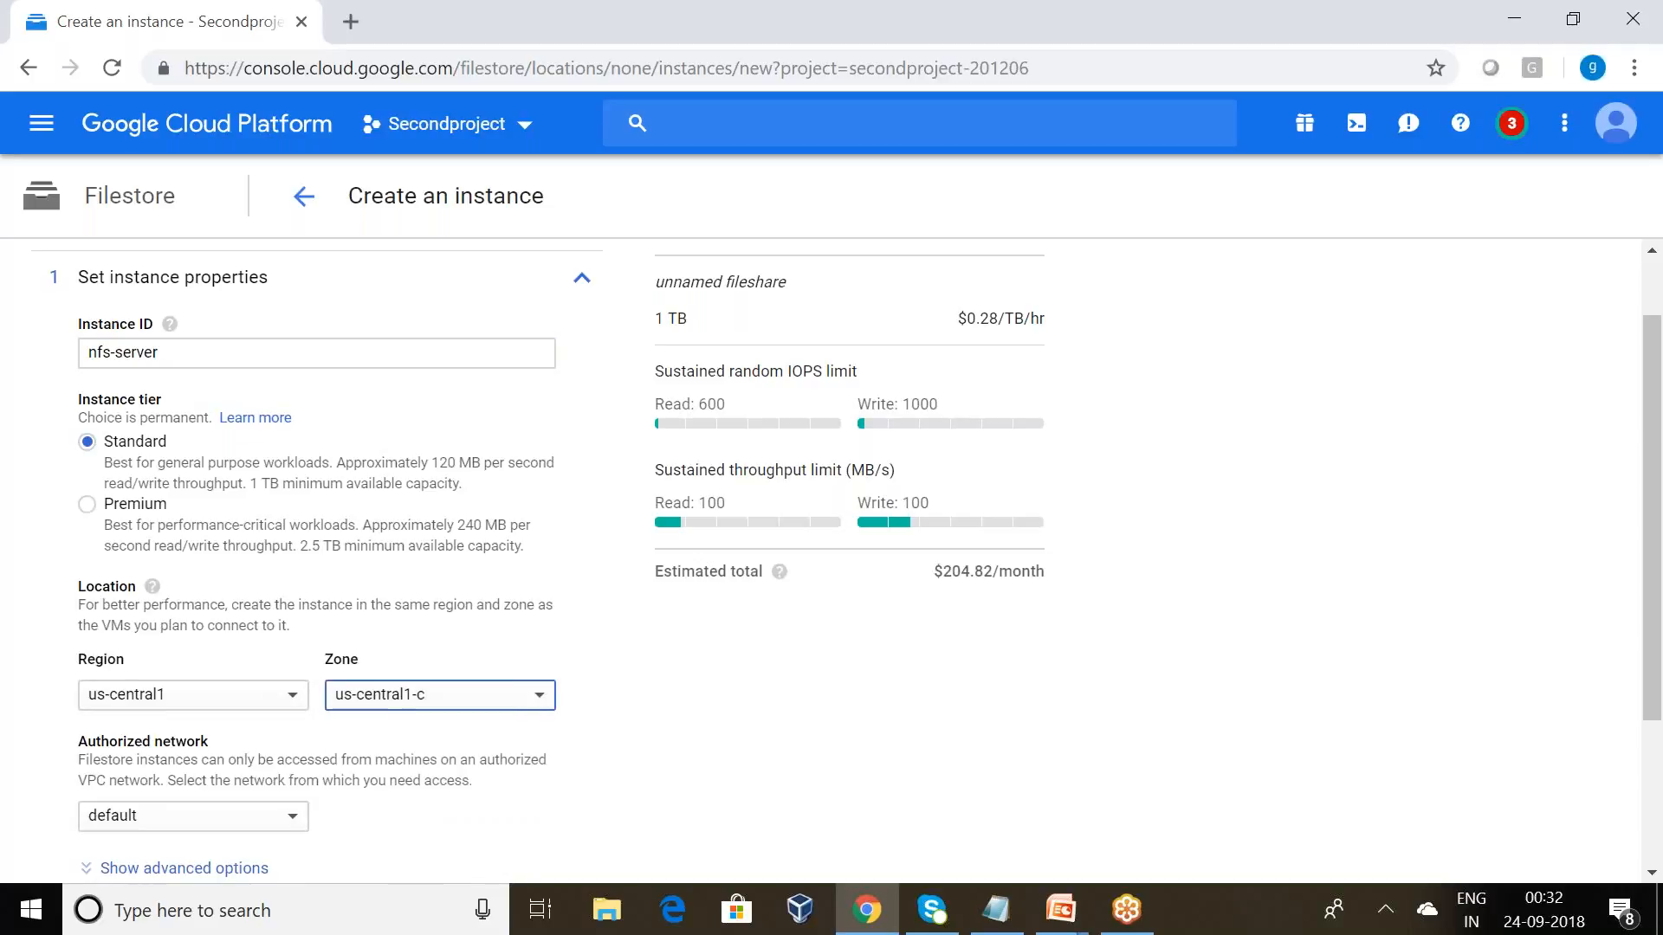
left_click_drag(1652, 394, 1655, 545)
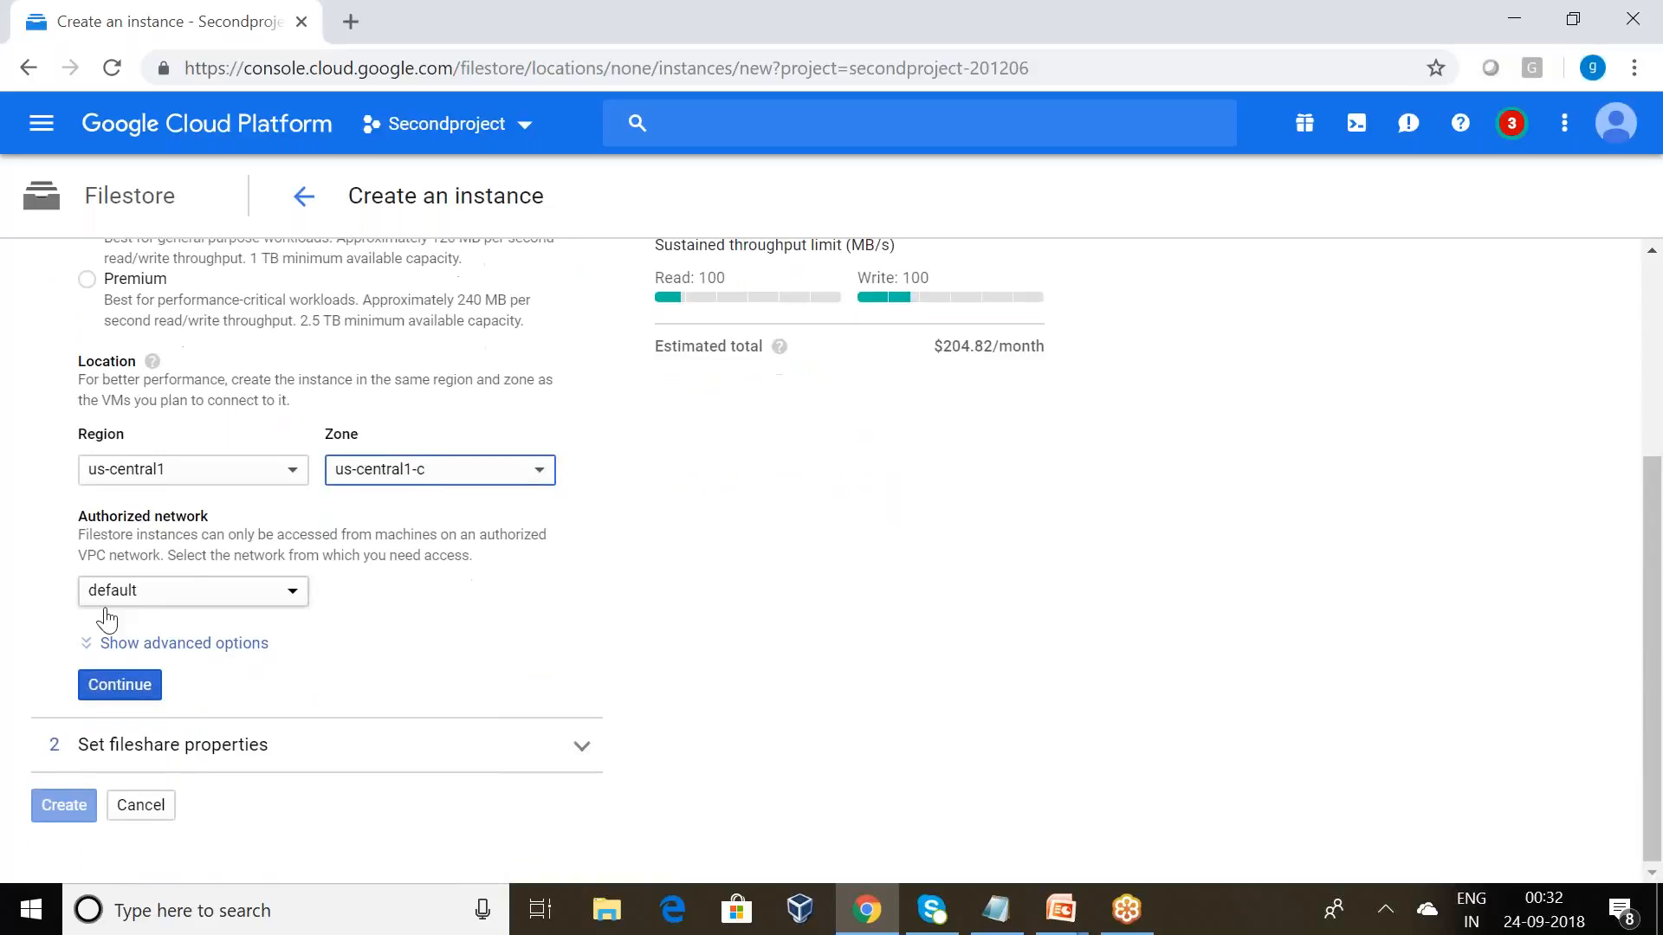
left_click(126, 696)
Name the fileshare vol1 and create the Filestore instance.
left_click_drag(1655, 498, 1647, 581)
left_click(252, 686)
type("vol")
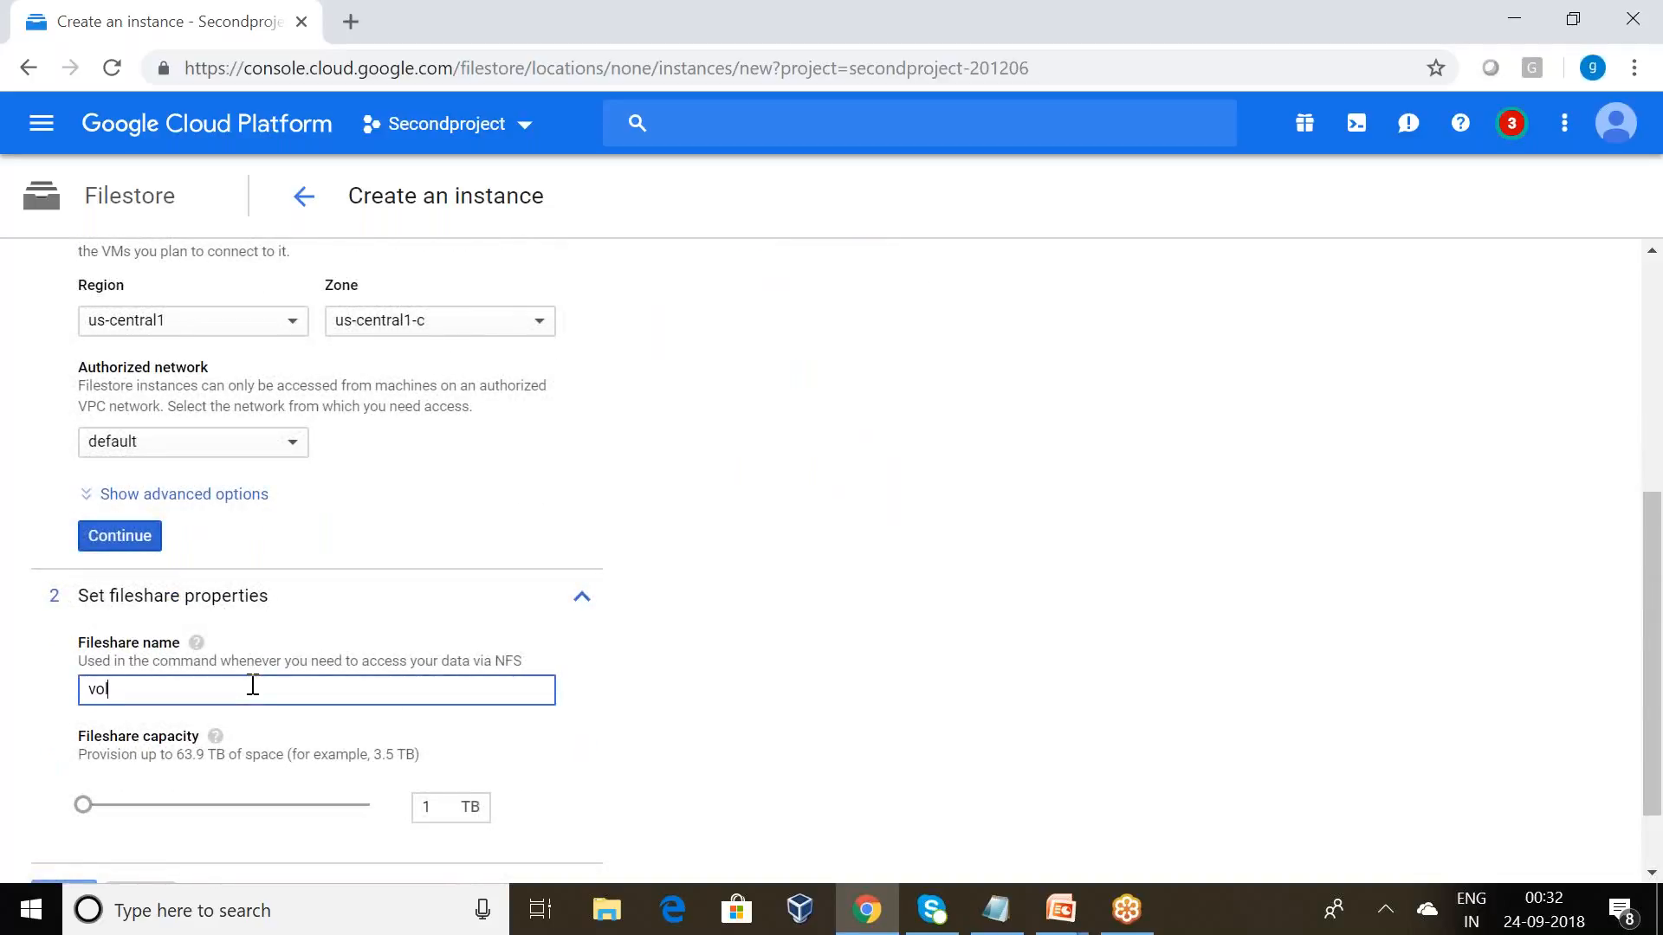
type("1")
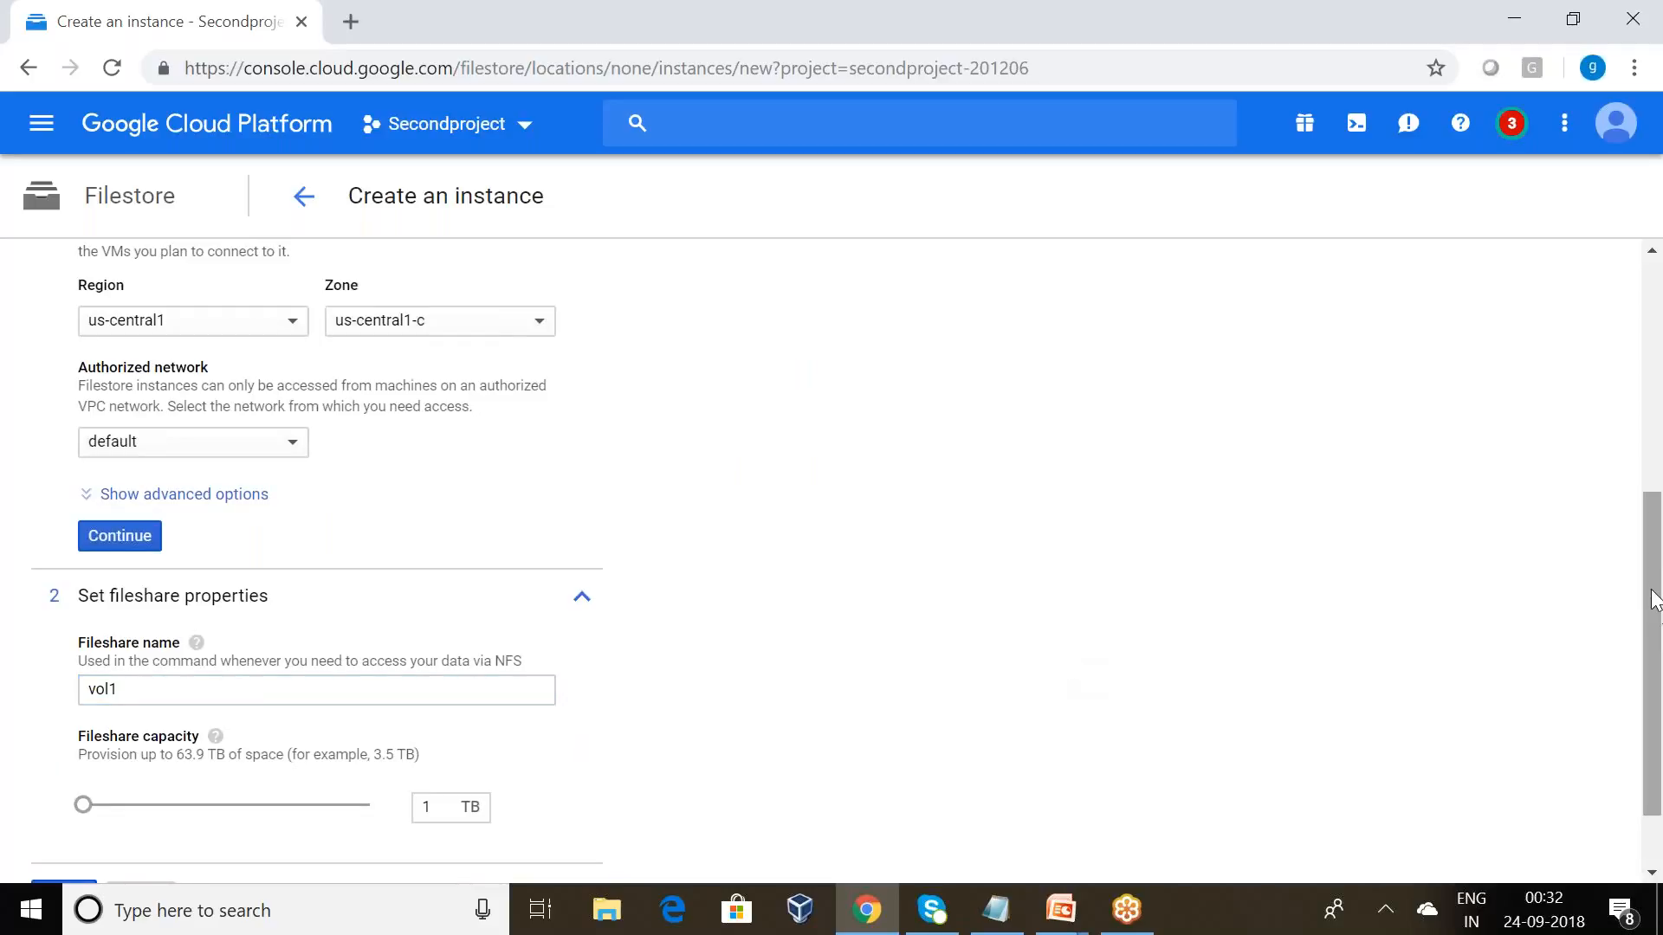
left_click_drag(1656, 599, 1657, 646)
left_click(61, 803)
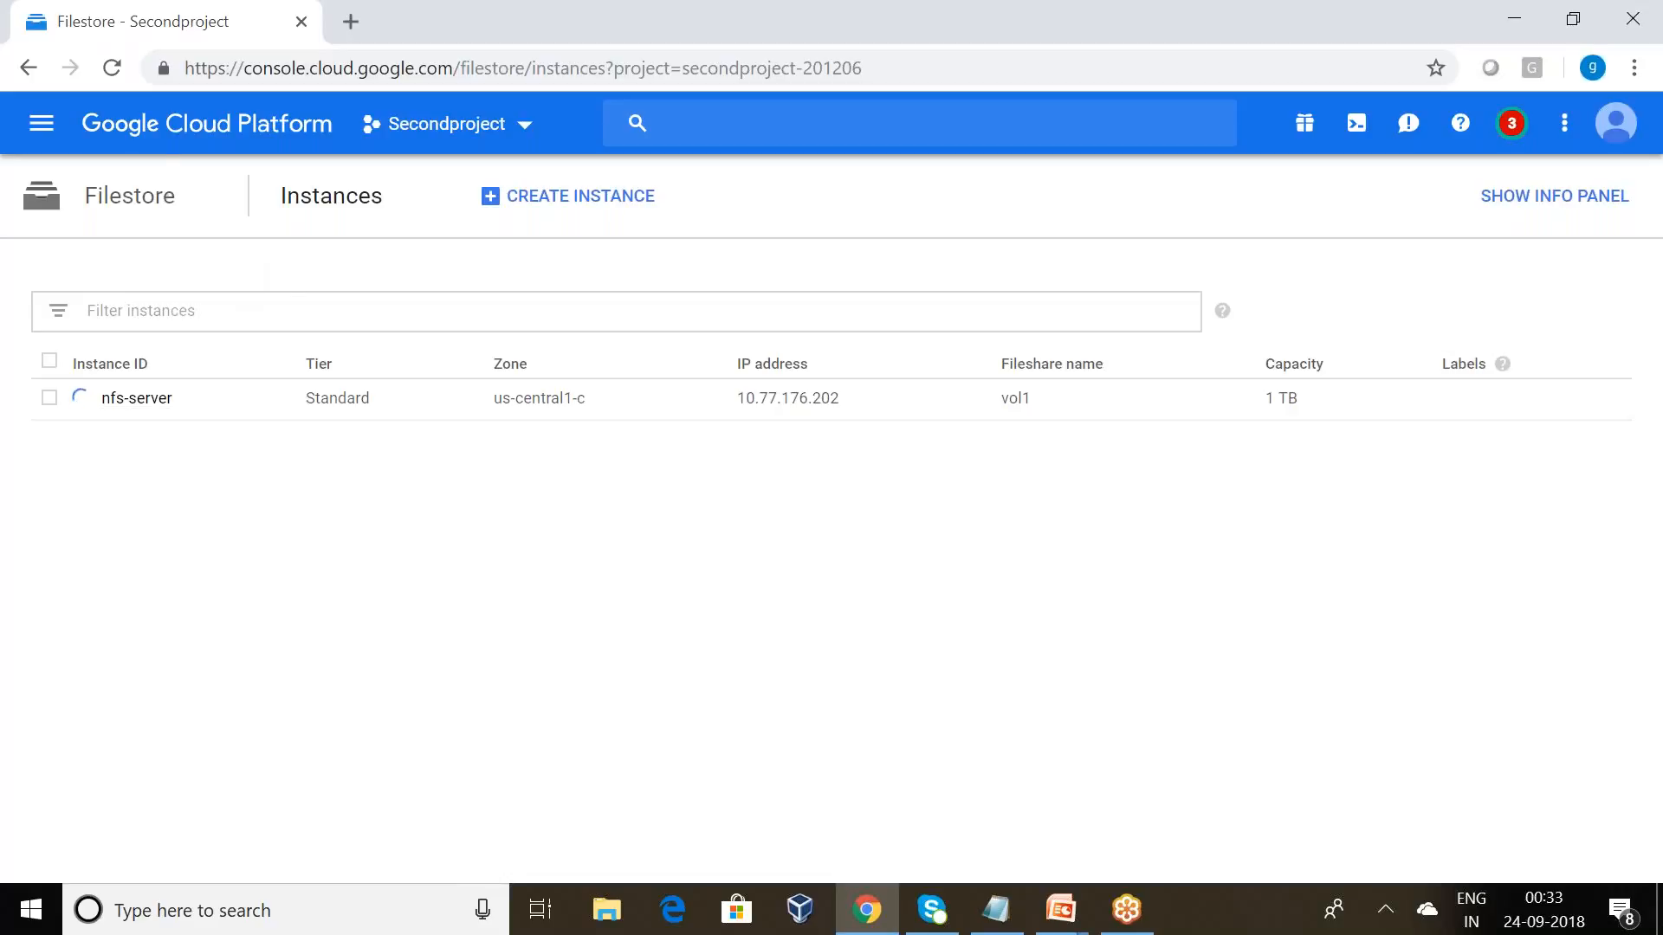
Go to the Compute Engine VM instances and open an SSH session to vminstance2 in a browser window.
left_click(64, 126)
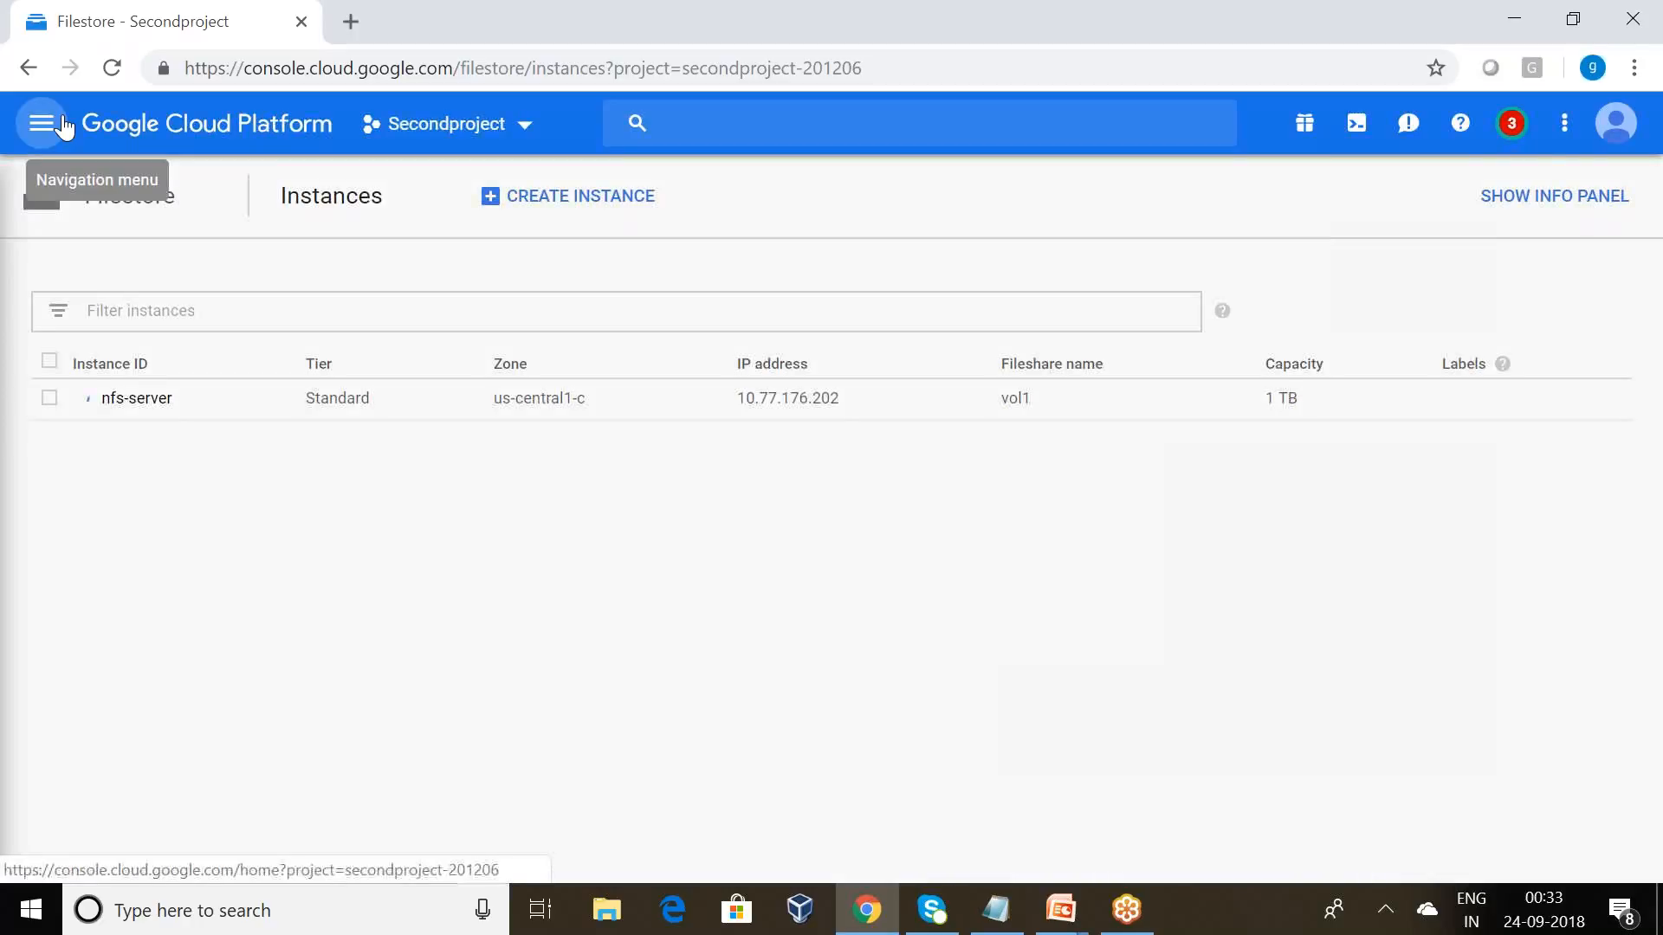
scroll(346, 372, "down", 5)
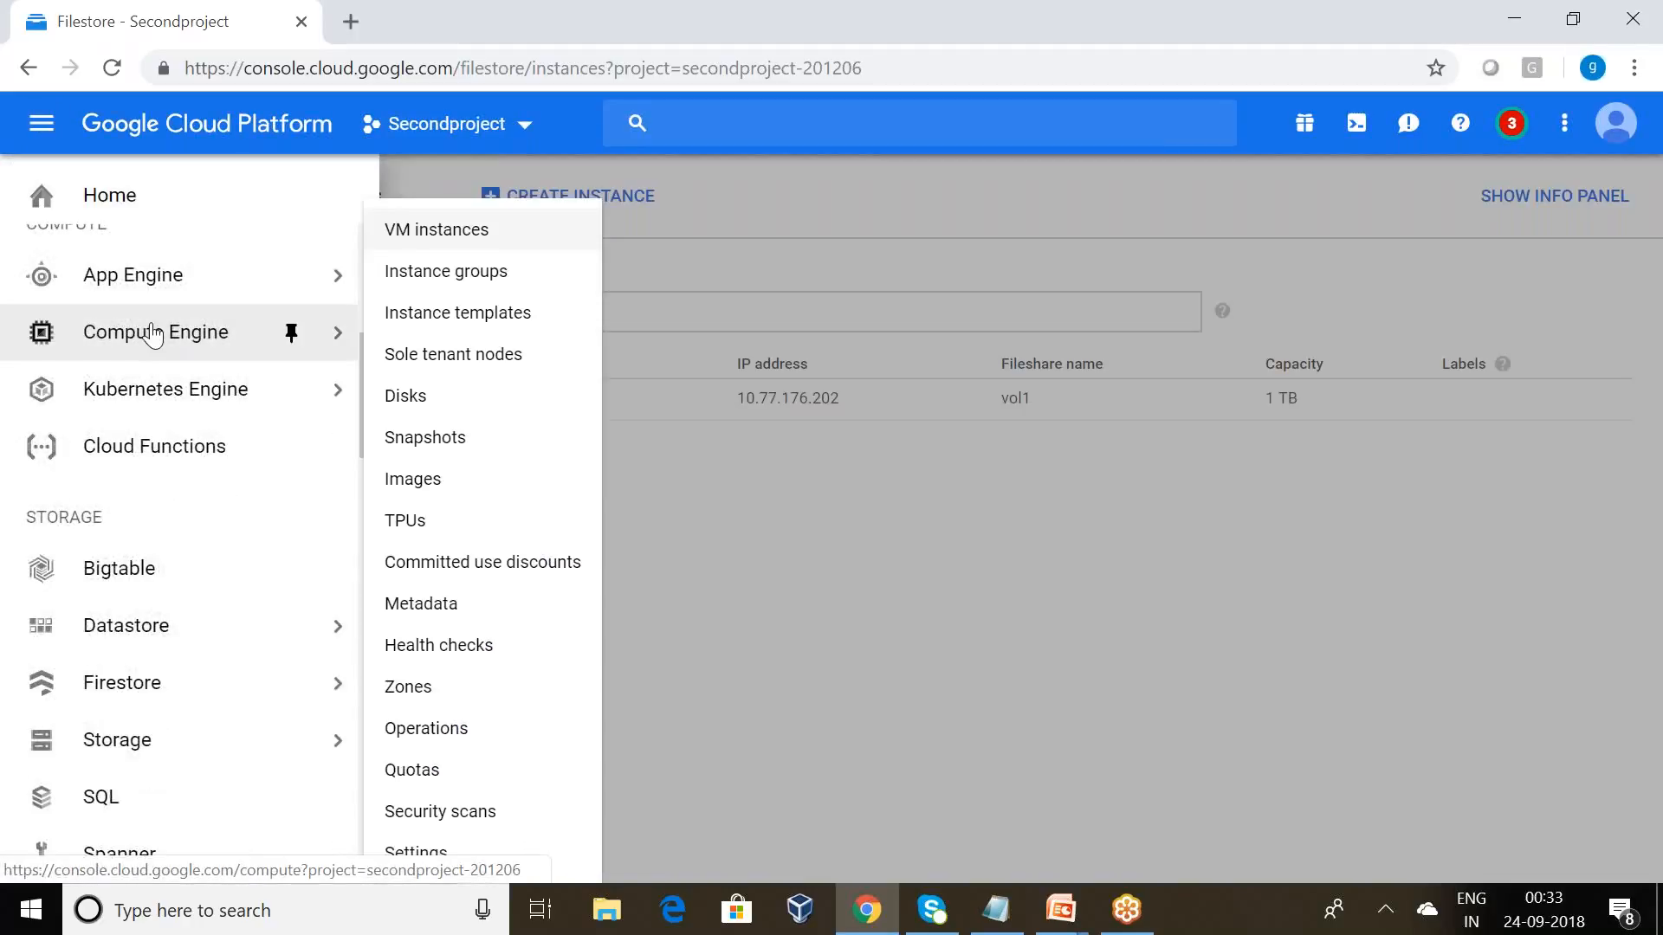
left_click(153, 335)
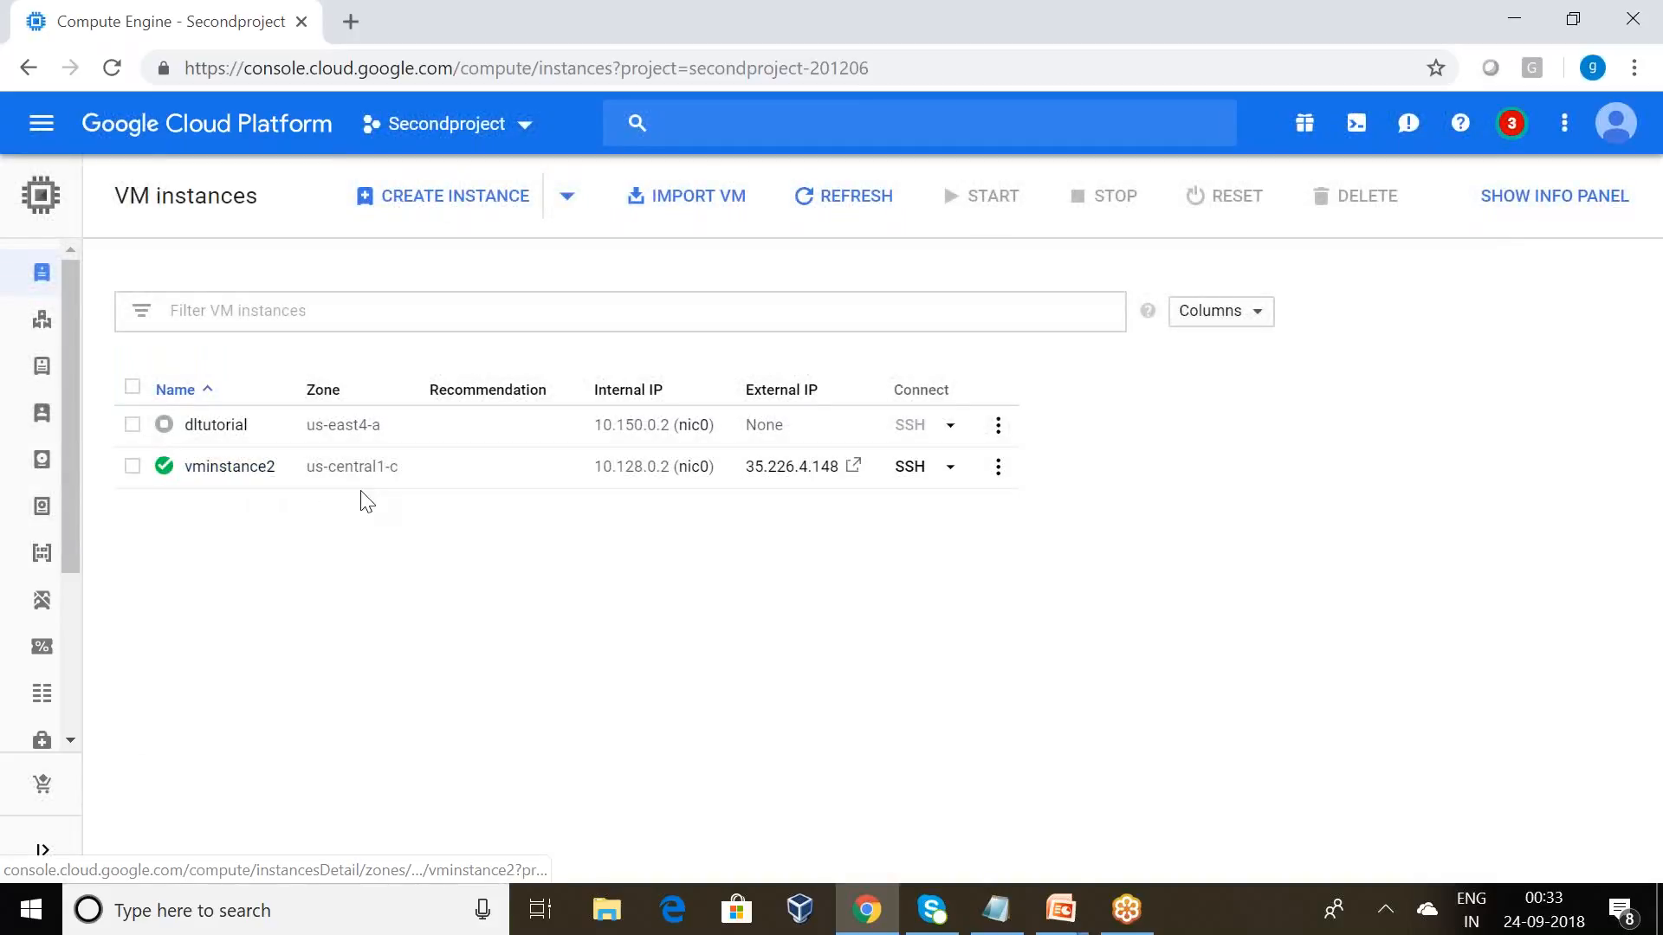
left_click(950, 469)
left_click(979, 509)
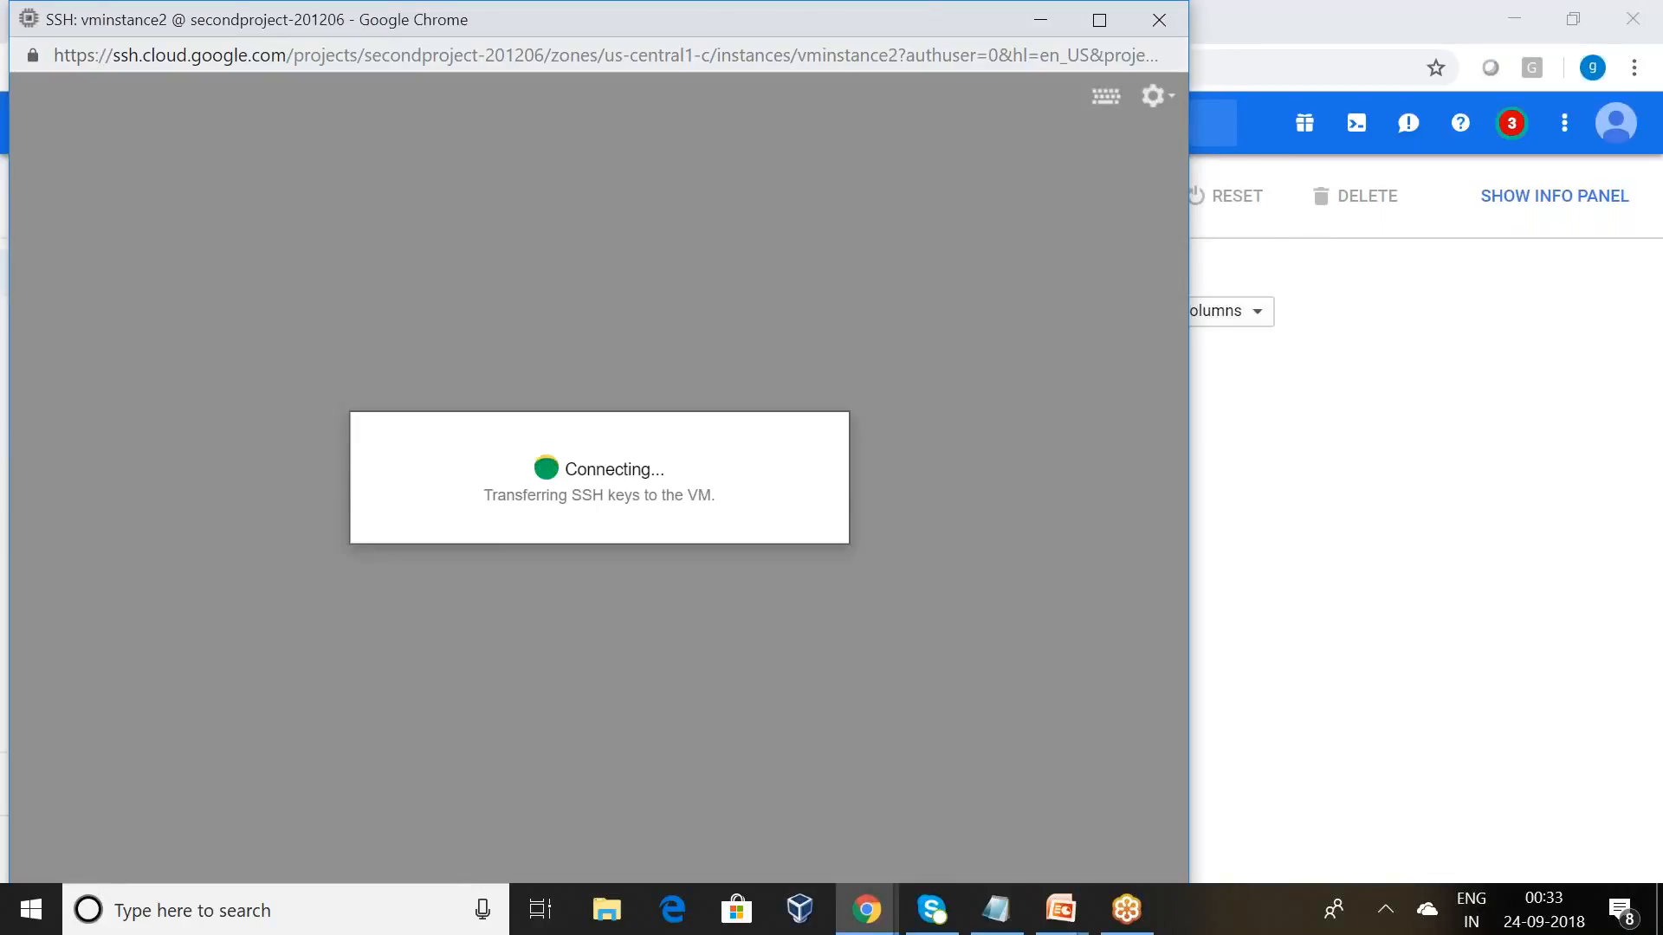
Update the package lists on vminstance2 by running sudo apt-get -y update in the SSH session.
left_click_drag(888, 7, 1094, 122)
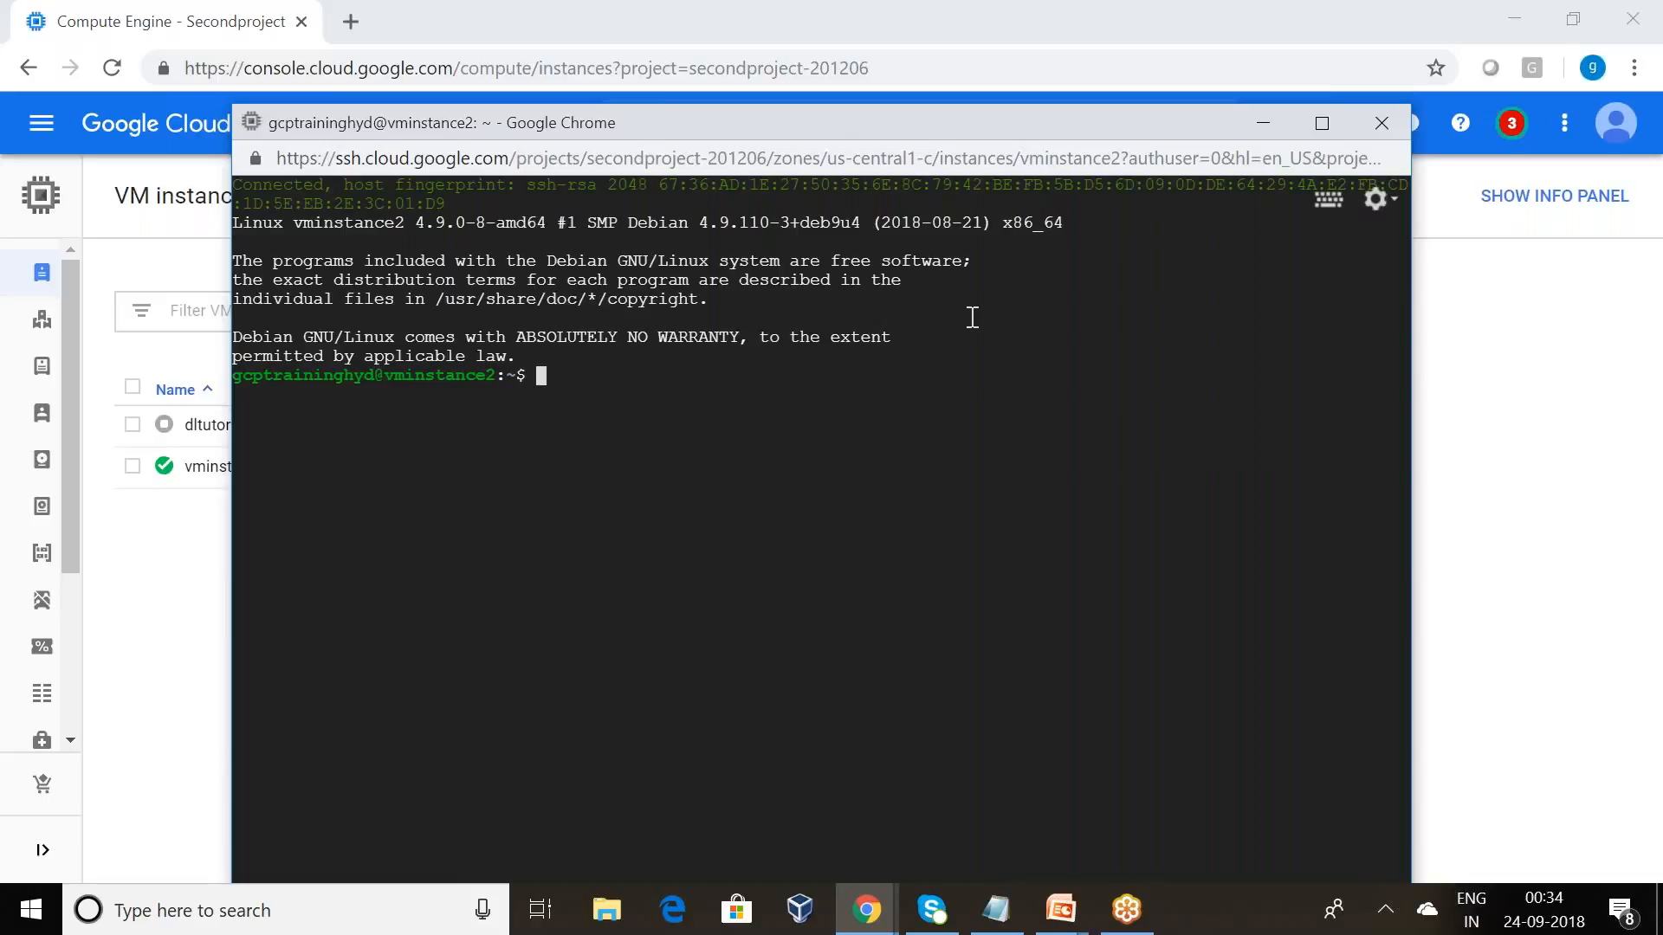
type("sudo apt-get -y update")
key("Return")
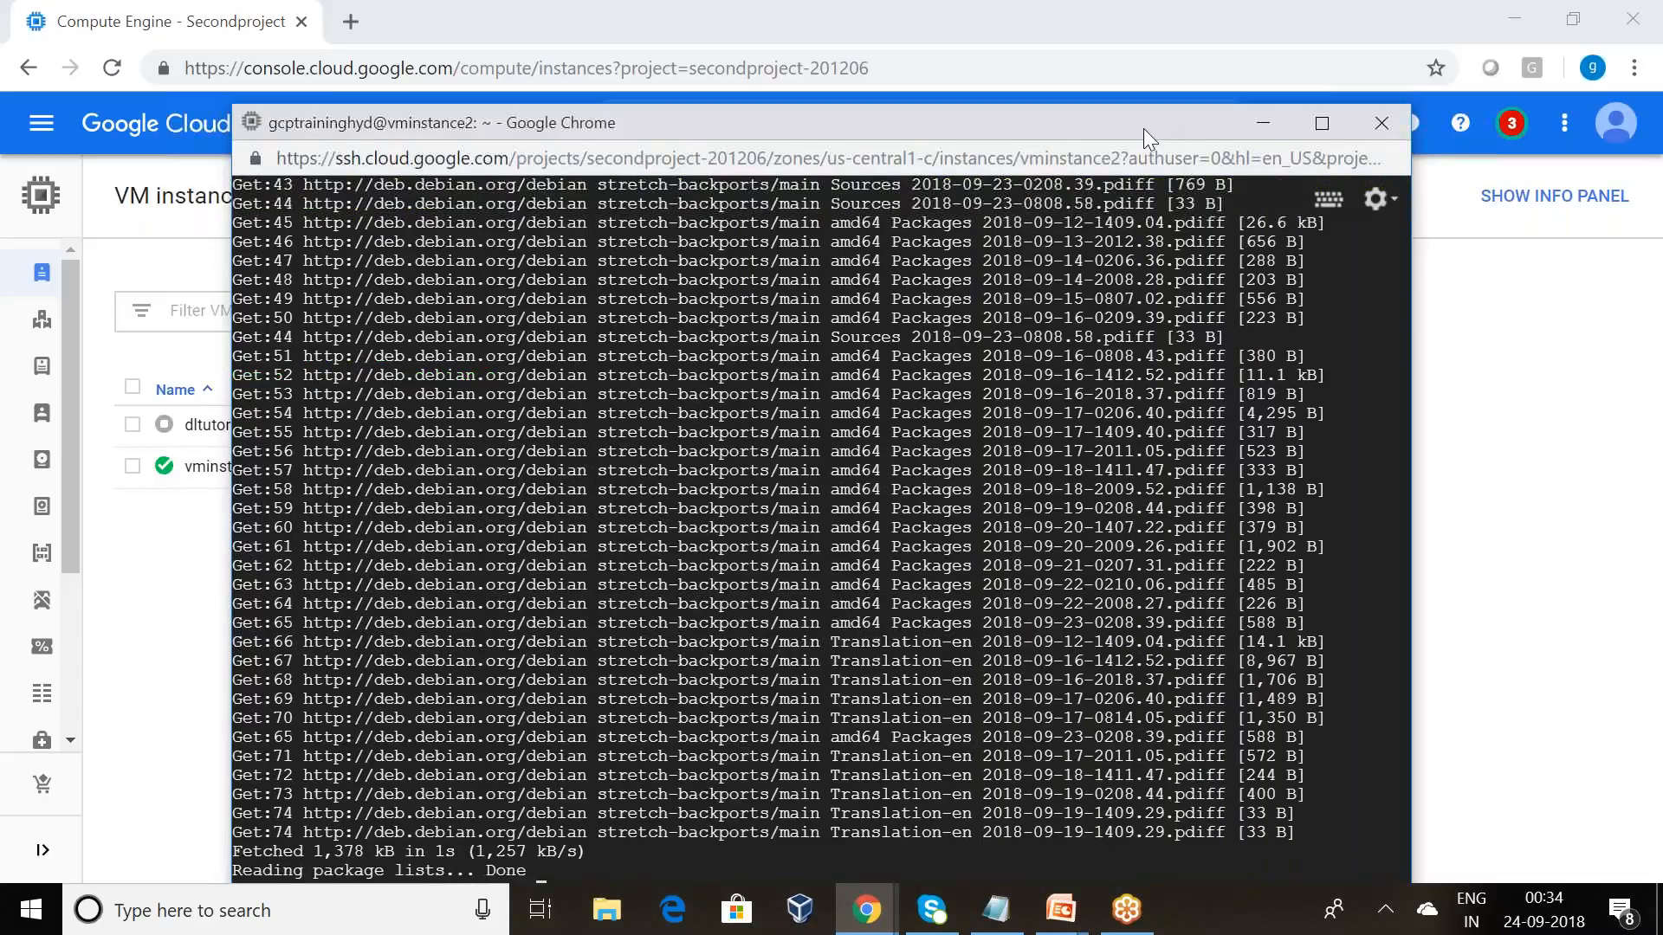
Maximize the SSH window and install the NFS client by running sudo apt-get -y install nfs-common.
left_click_drag(1143, 128, 987, 2)
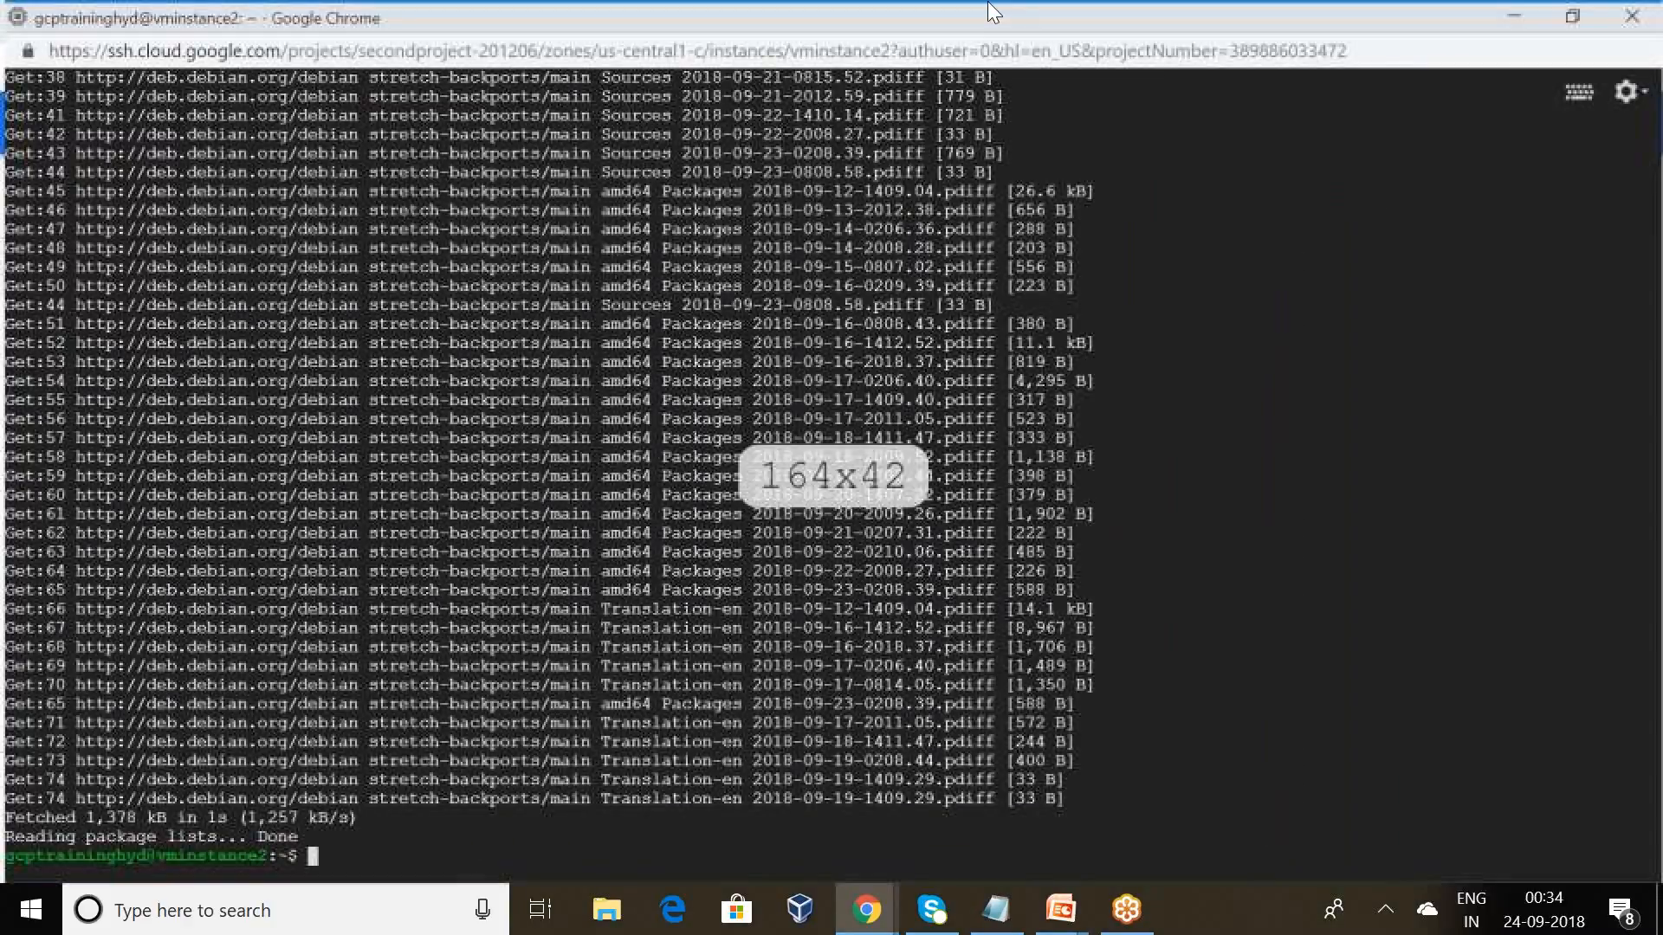
type("sudo apt-")
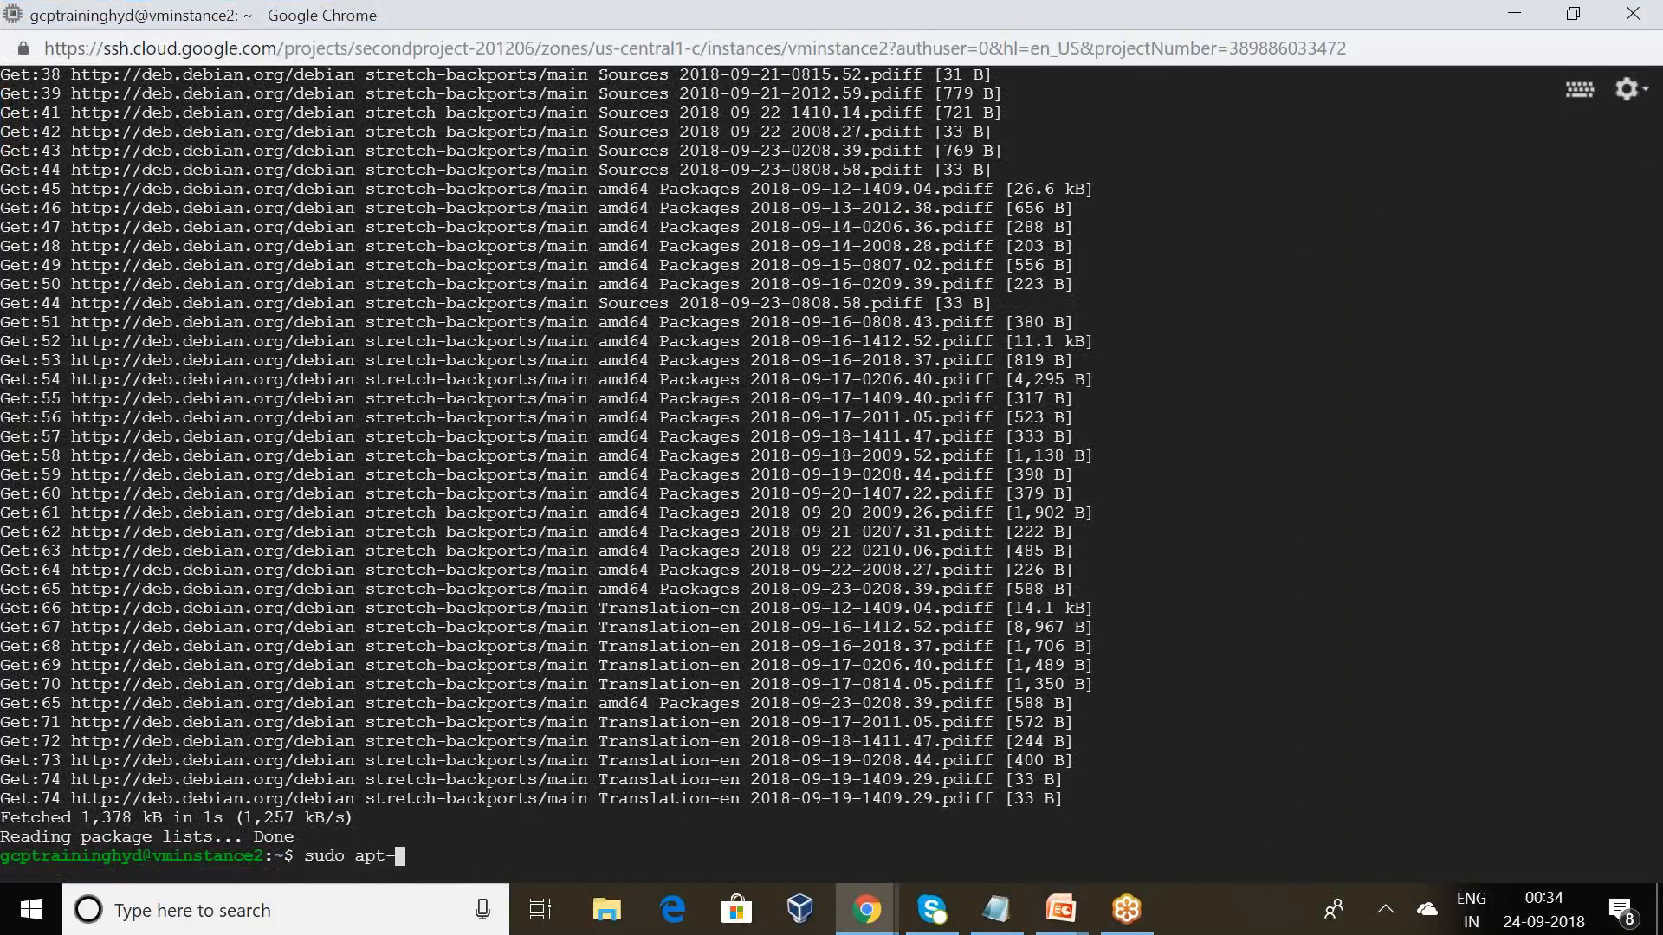
type("get -y install nfs-")
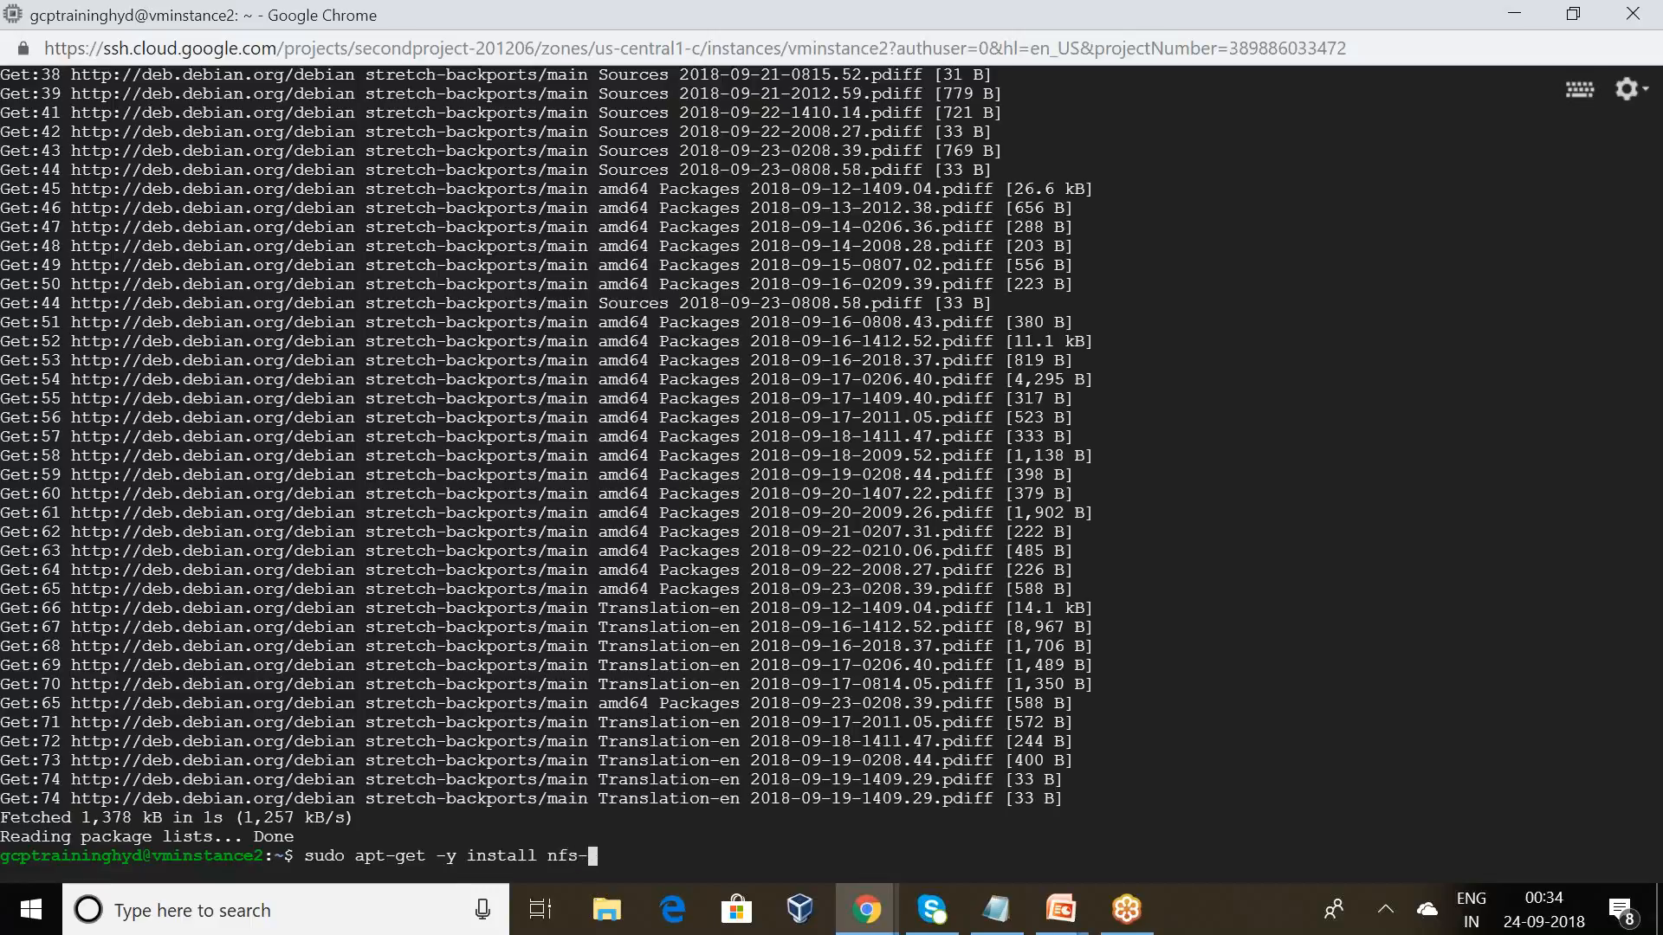
type("common")
key("Return")
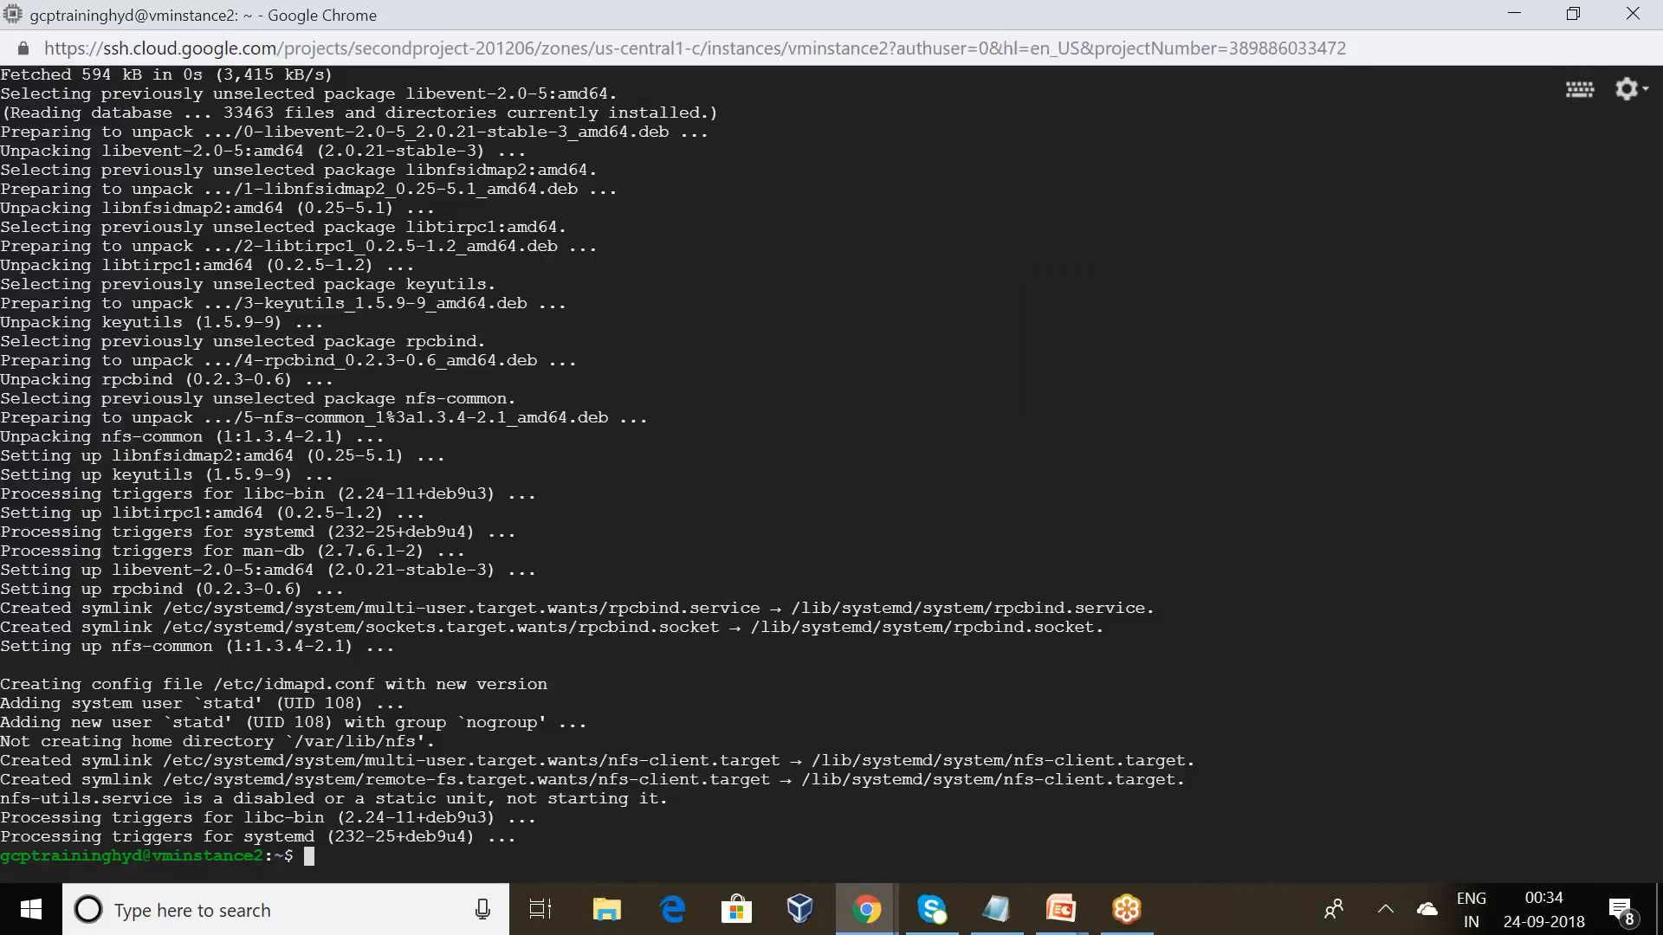
Create a mount directory on vminstance2 by running sudo mkdir /mnt/test.
type("sudo mkdir /mnt/")
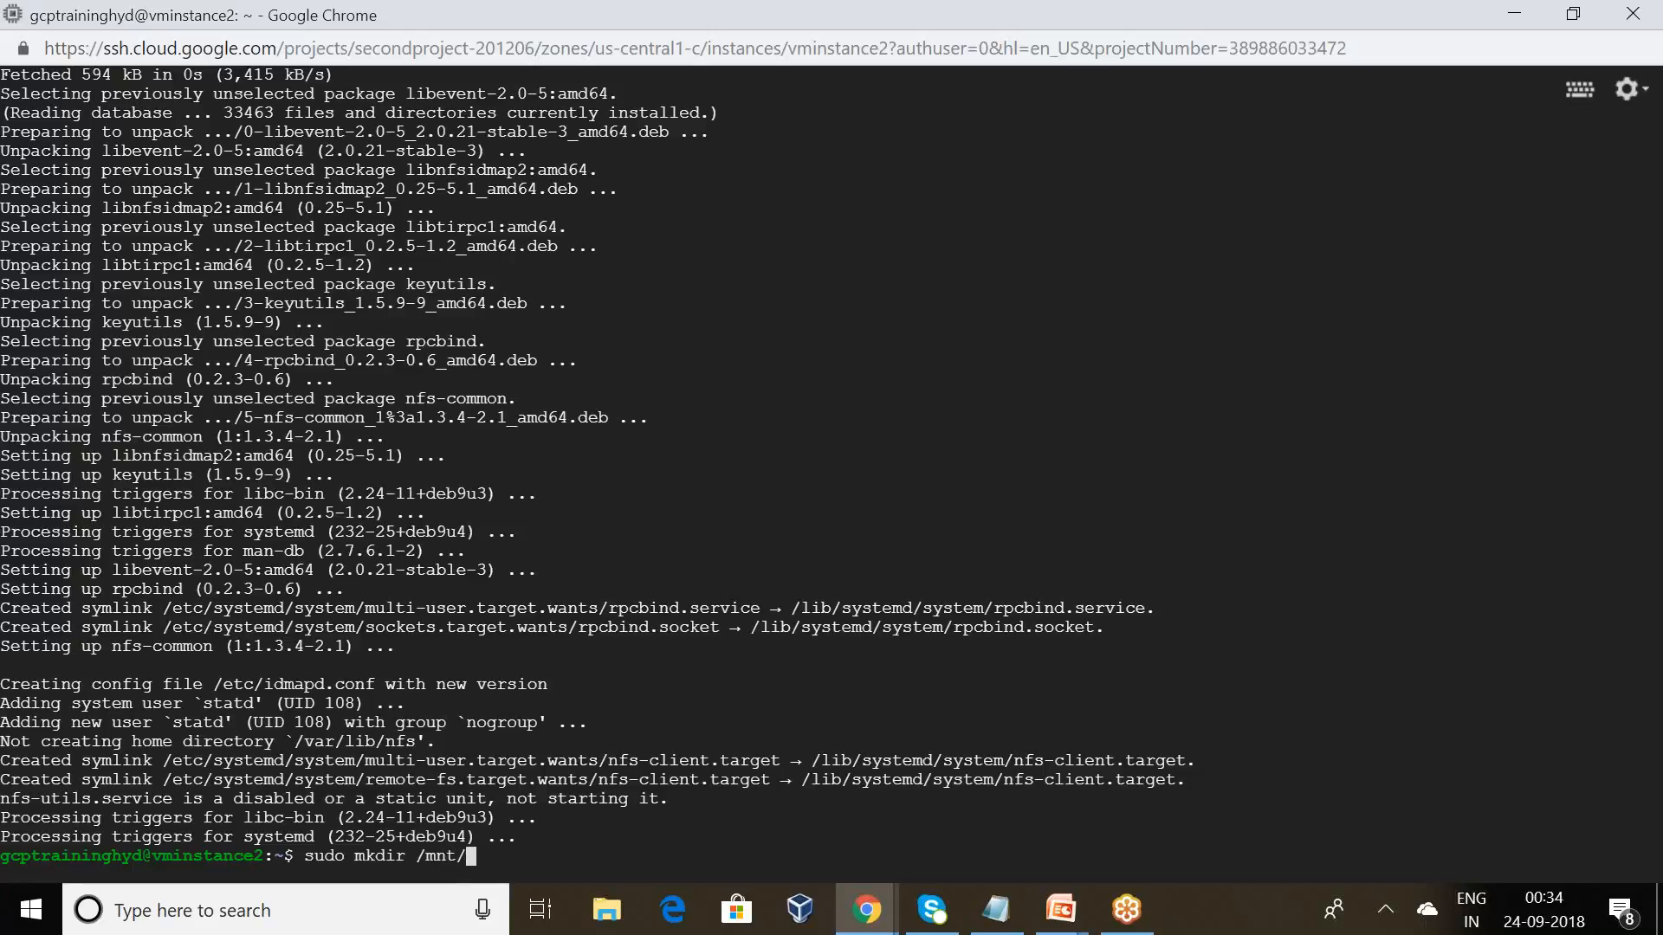
type("test")
key("Return")
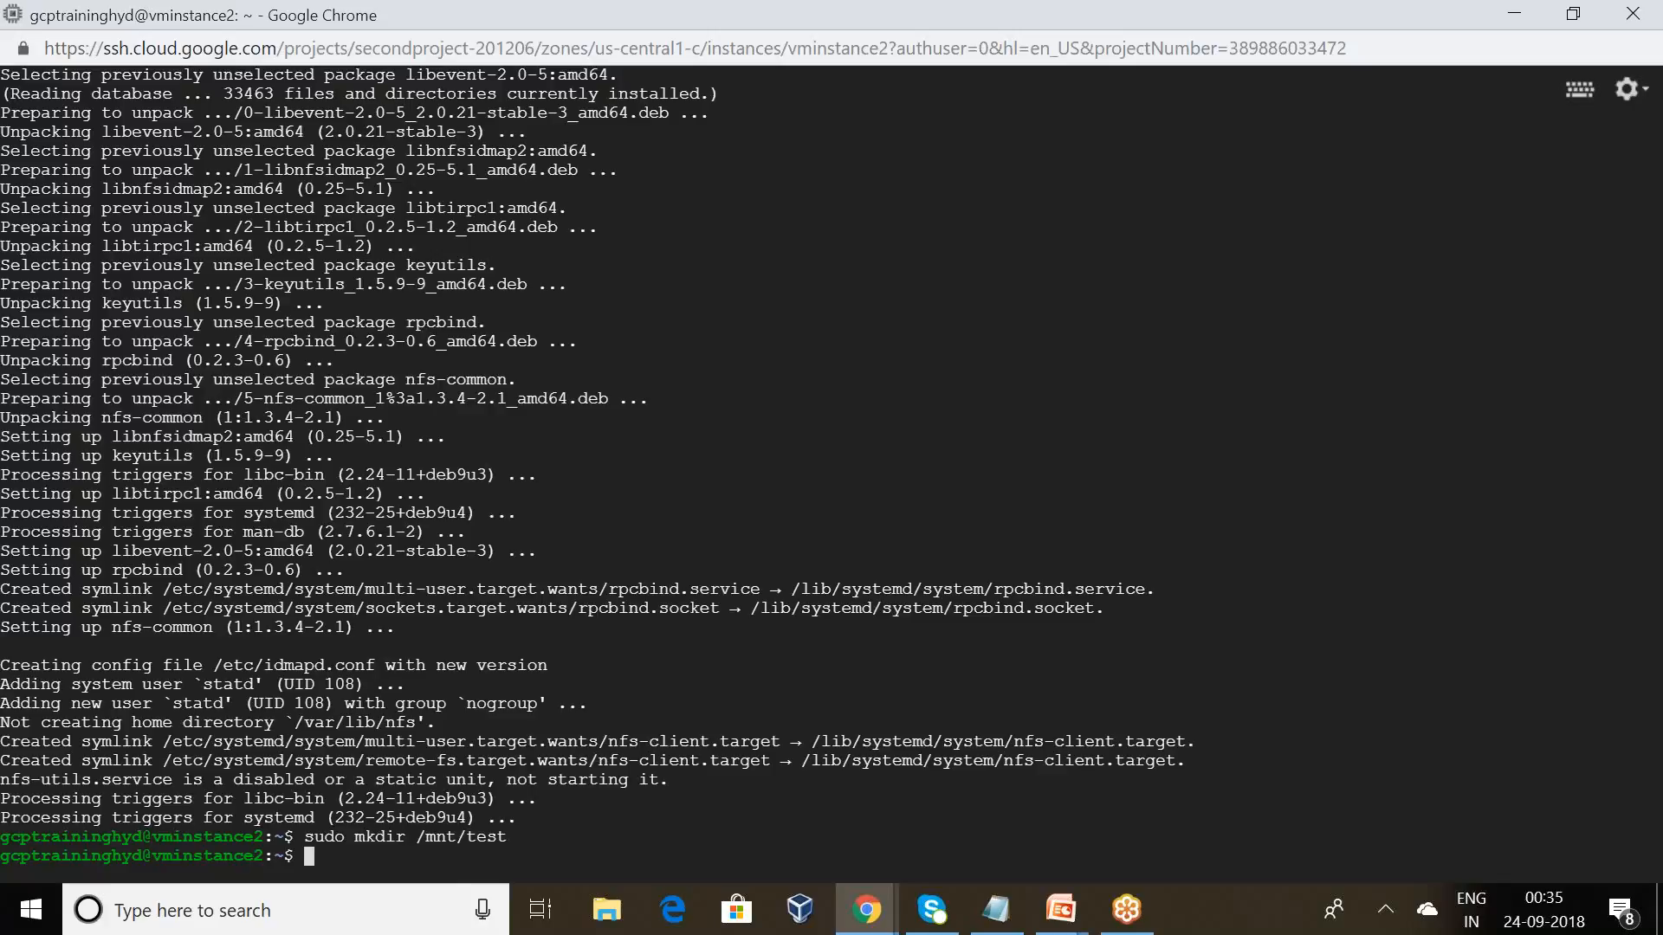
Switch to the Cloud console, open the details of the Filestore instance nfs-server, and copy its mount point.
key("alt+Tab")
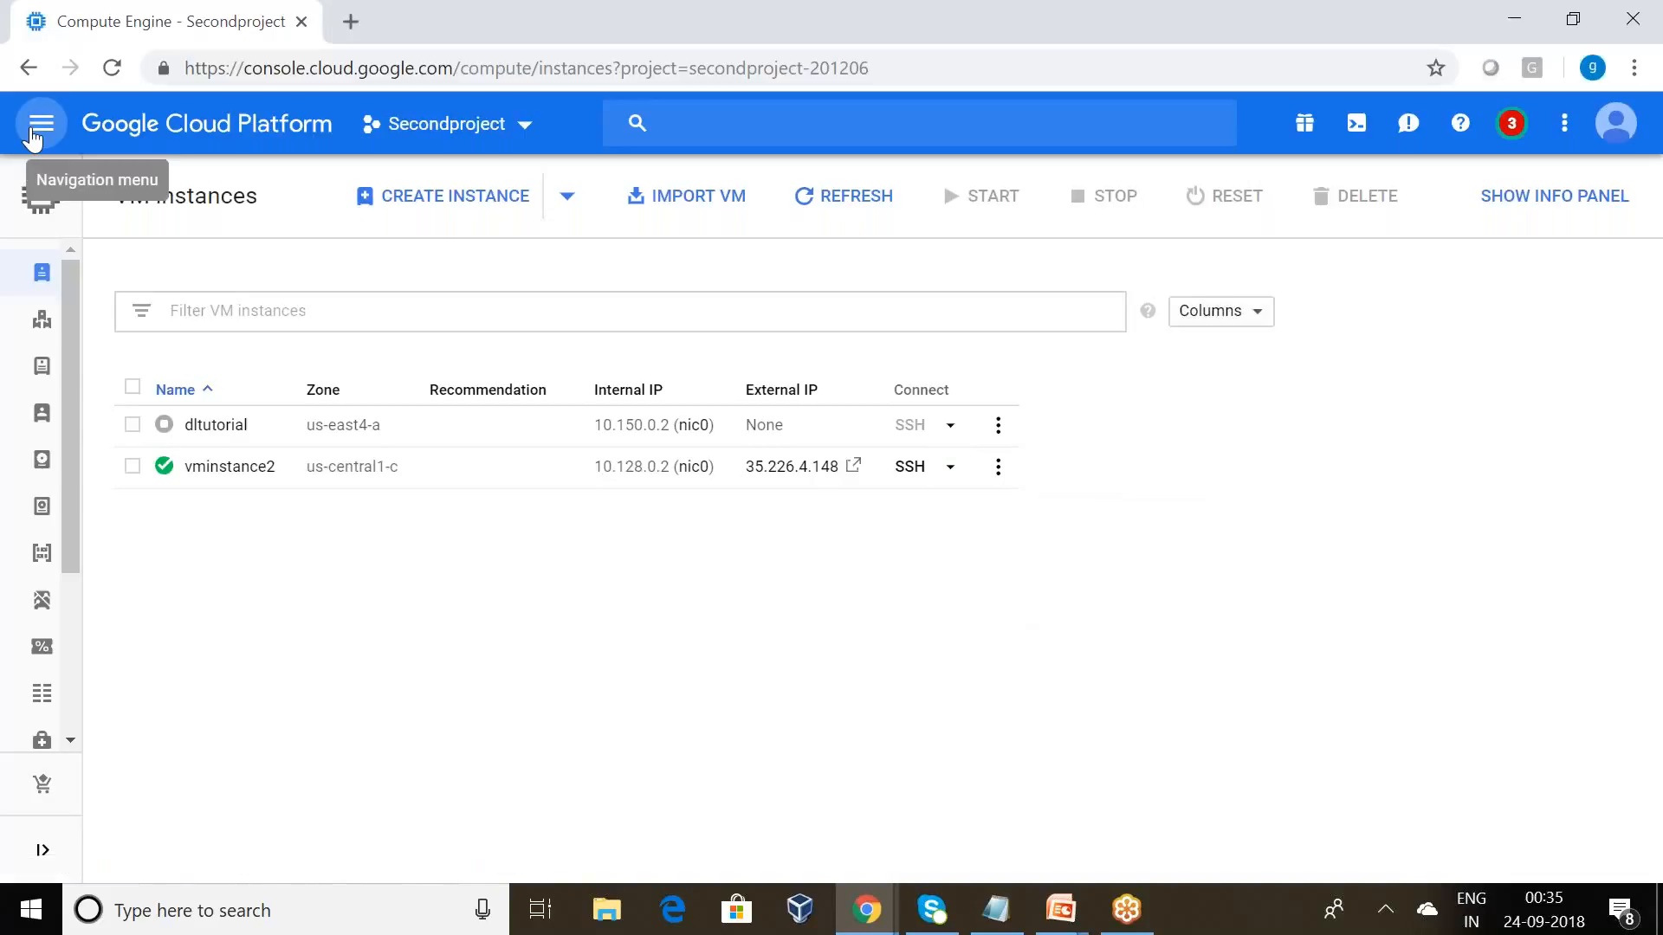
left_click(41, 123)
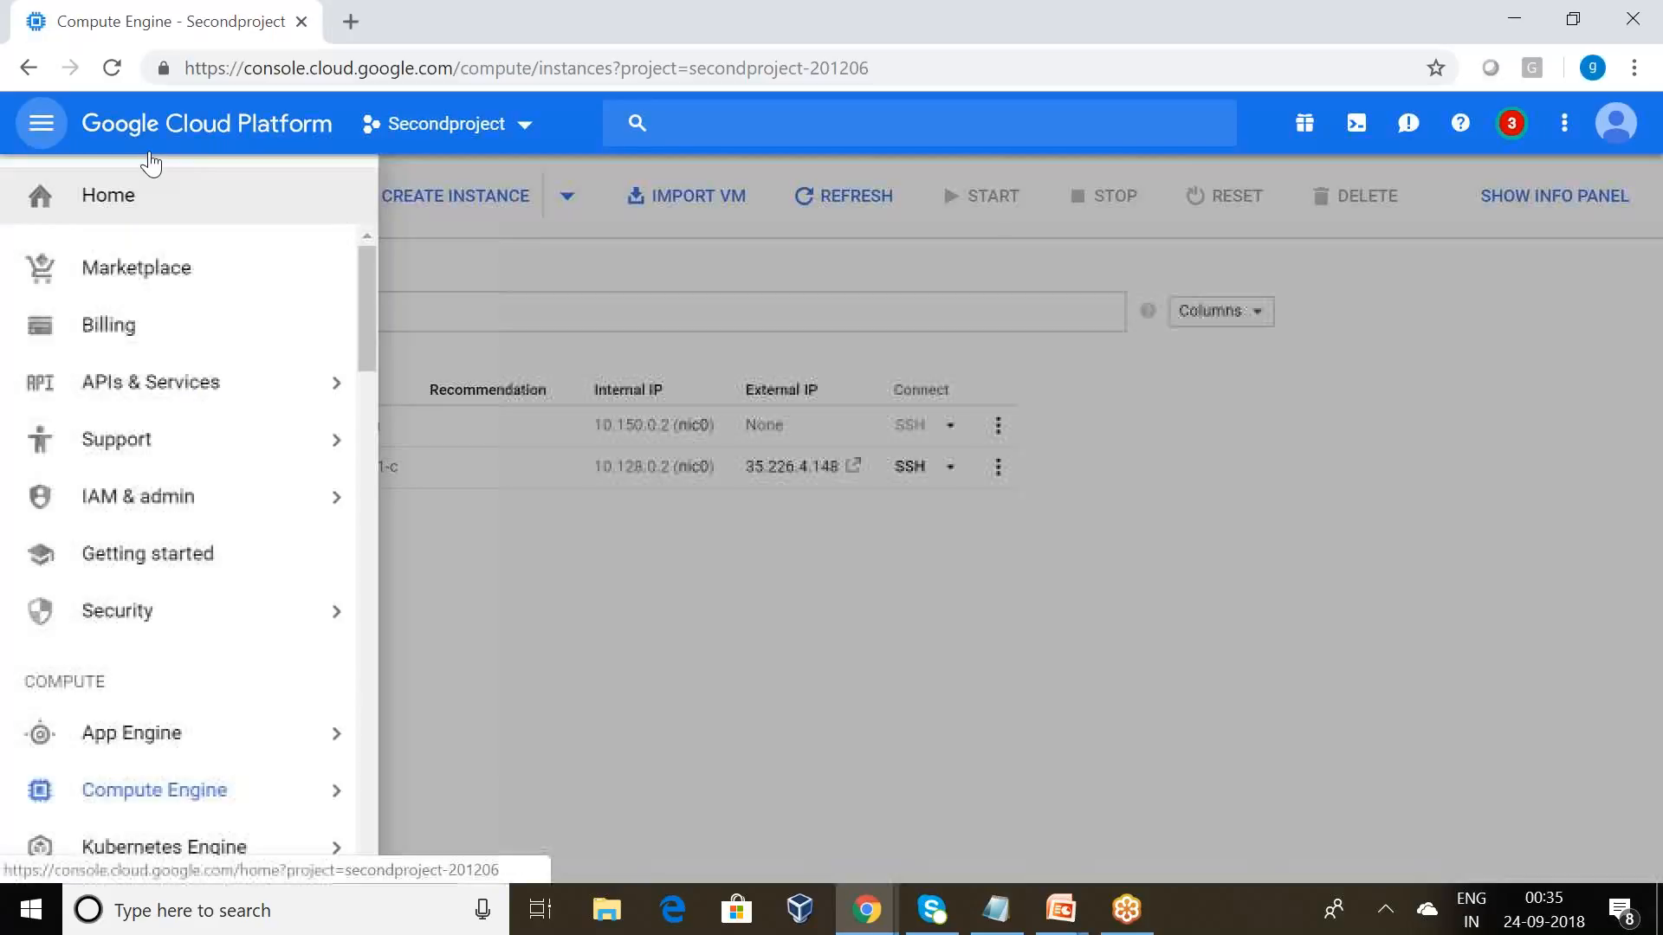
left_click_drag(372, 297, 345, 475)
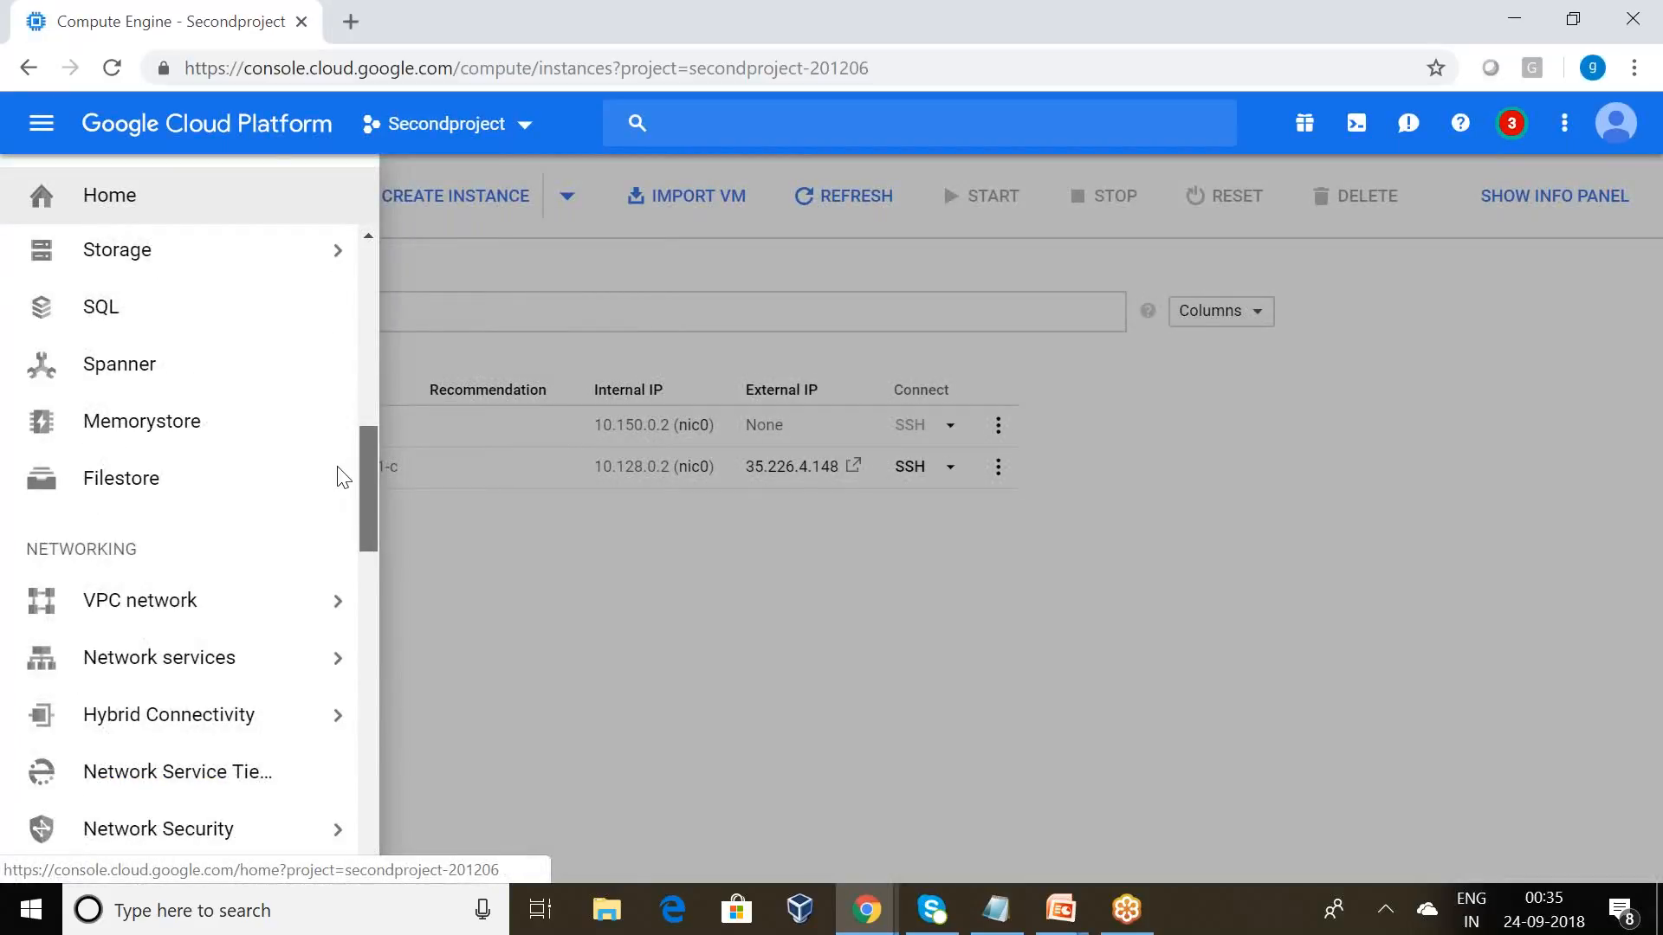
left_click(245, 476)
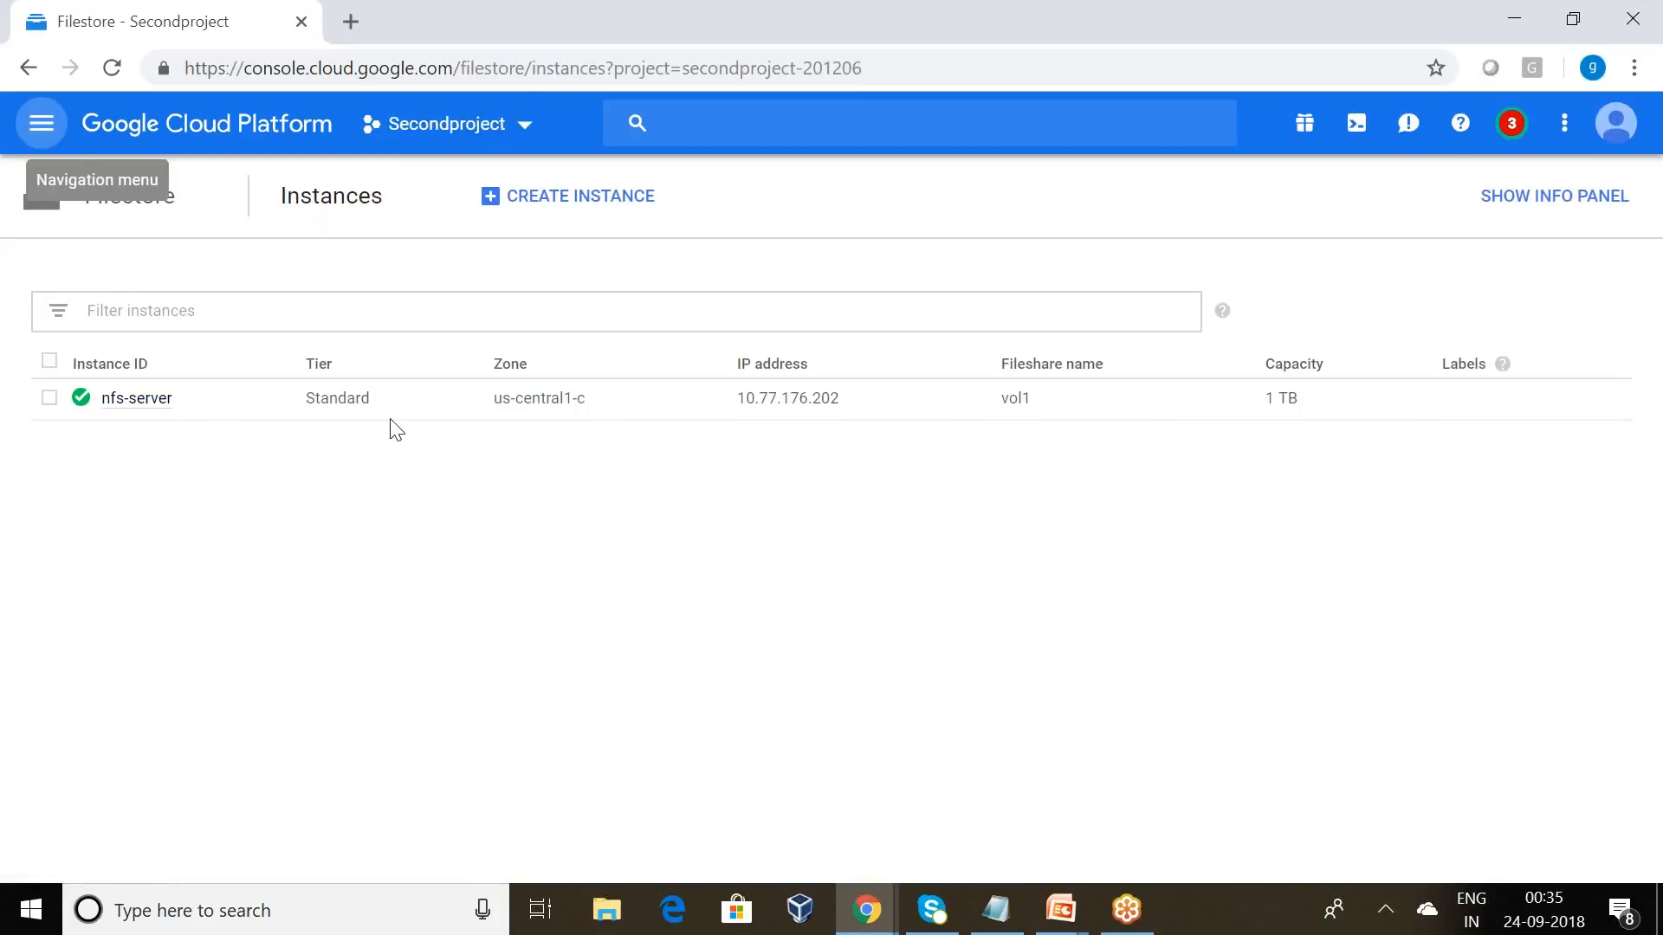
left_click(135, 400)
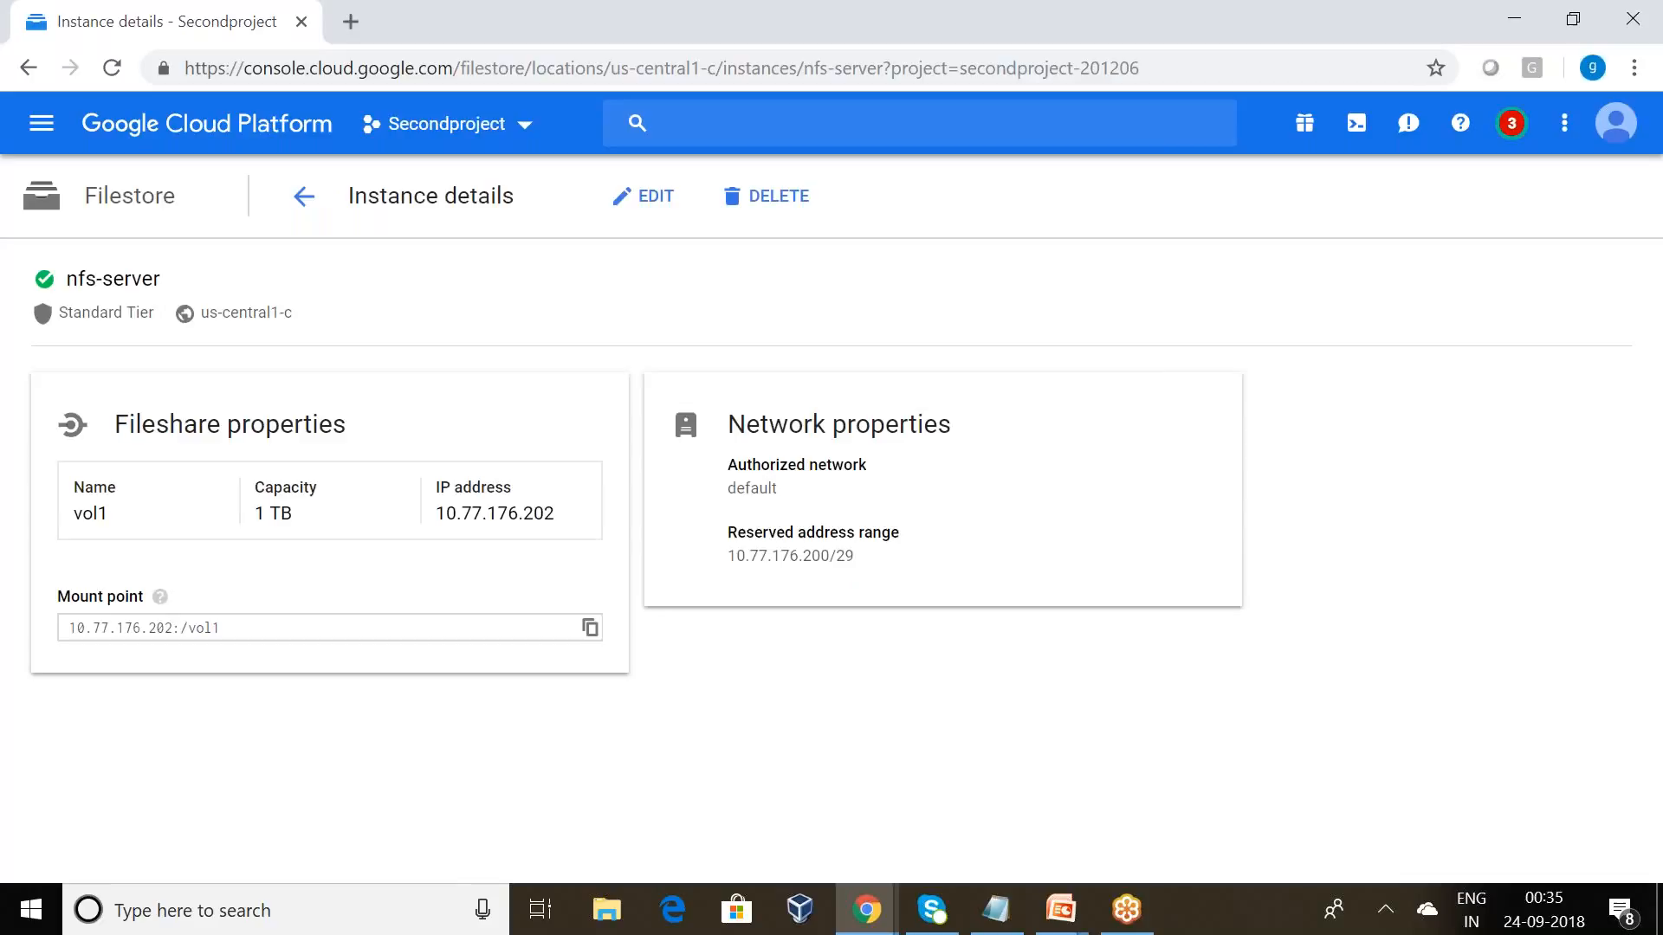
left_click(245, 628)
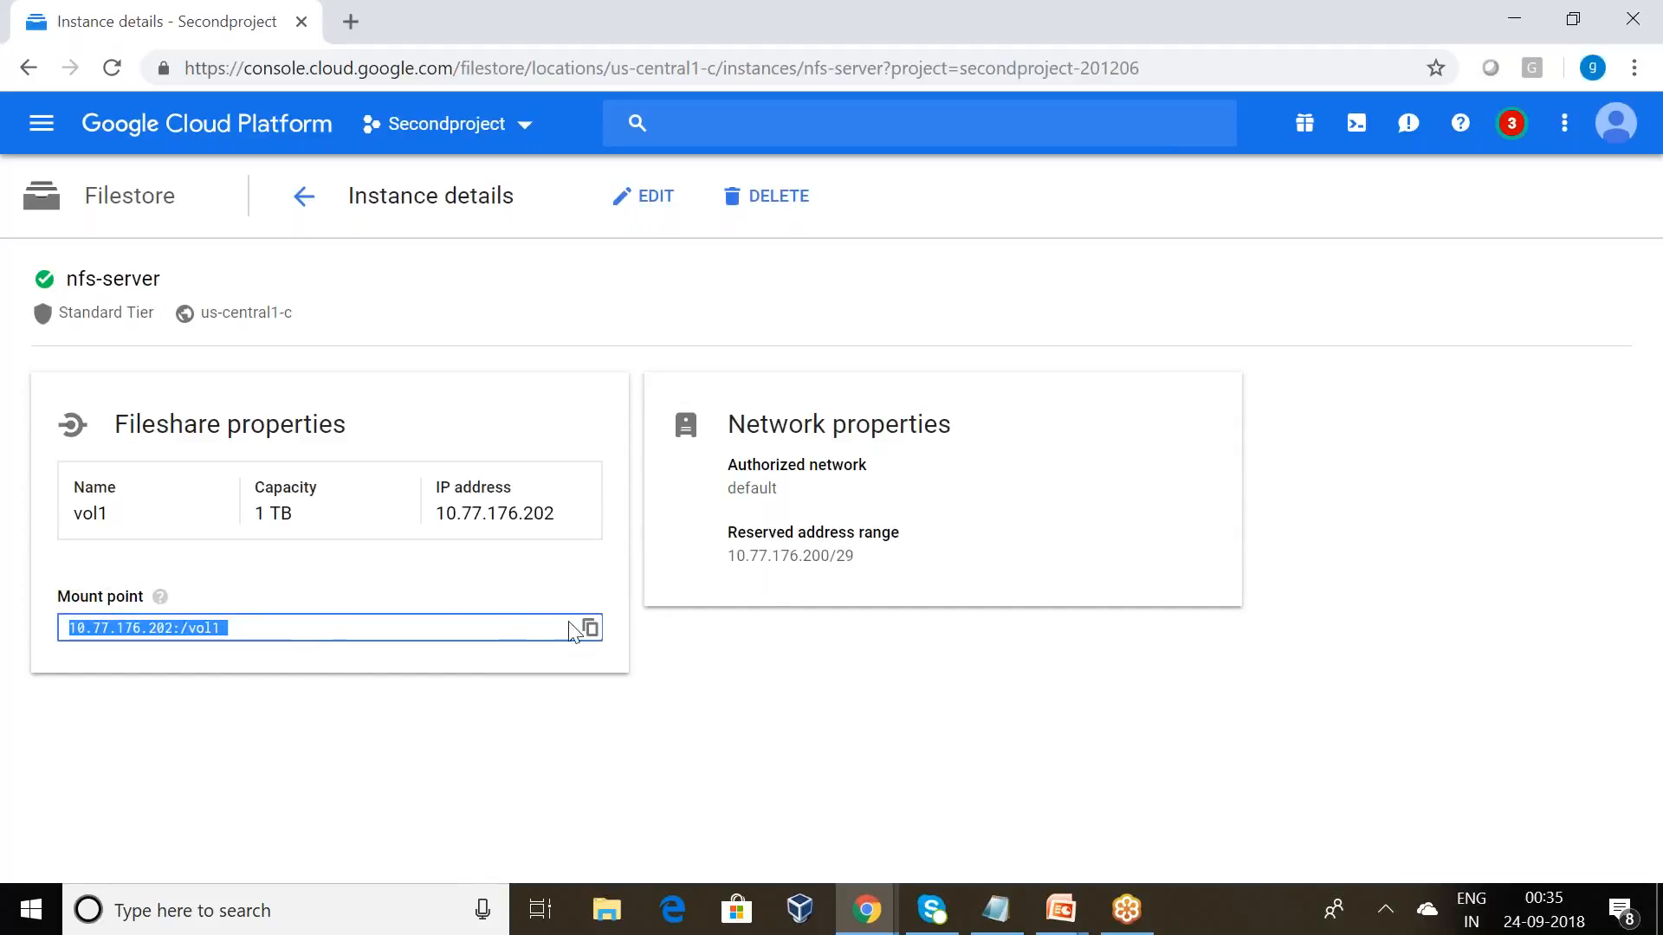
left_click(590, 629)
Return to the SSH session and mount the fileshare by running sudo mount 10.77.176.202:/vol1 /mnt/test.
key("alt+Tab")
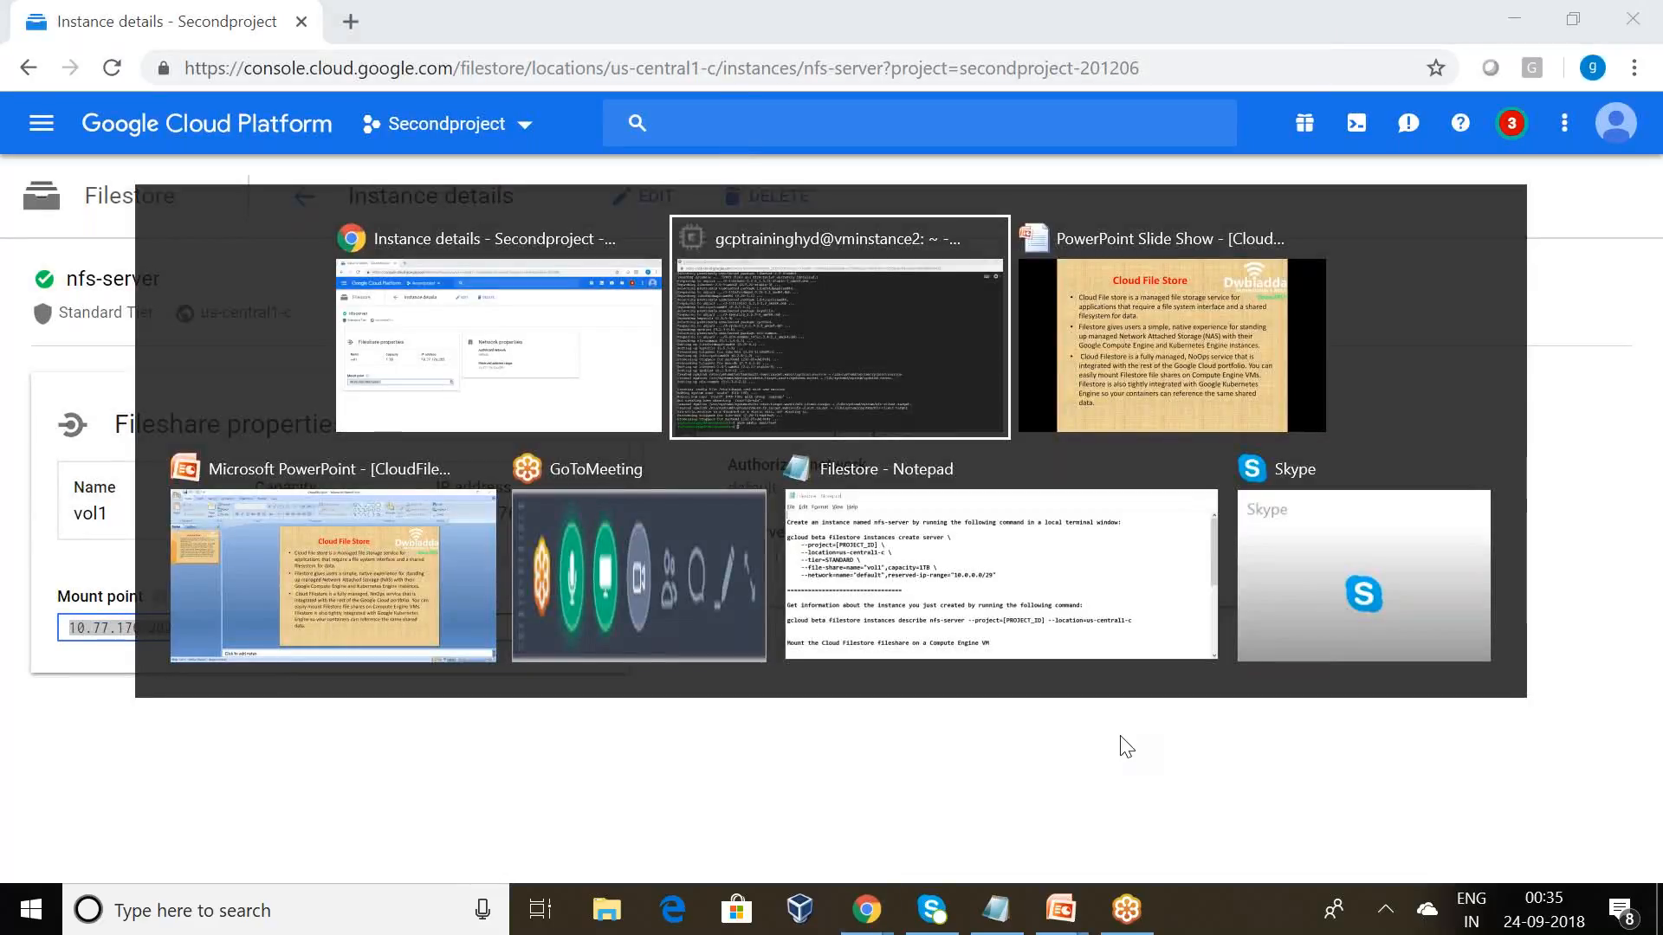
type("sudo mount")
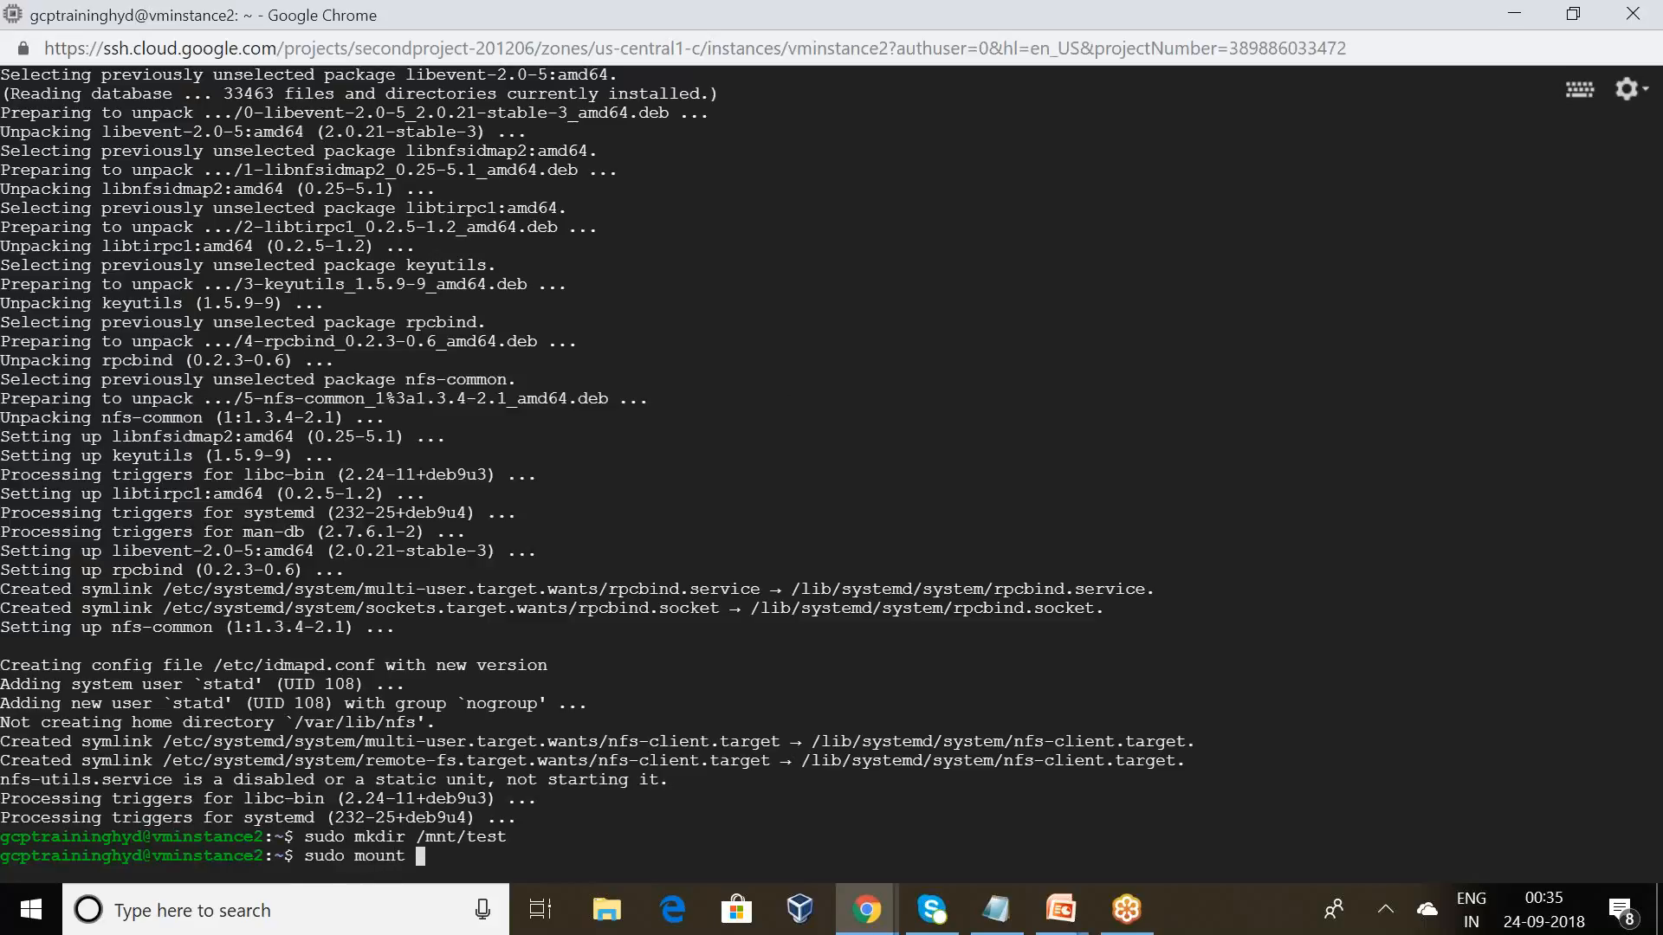
key("ctrl+v")
type("/")
type("m")
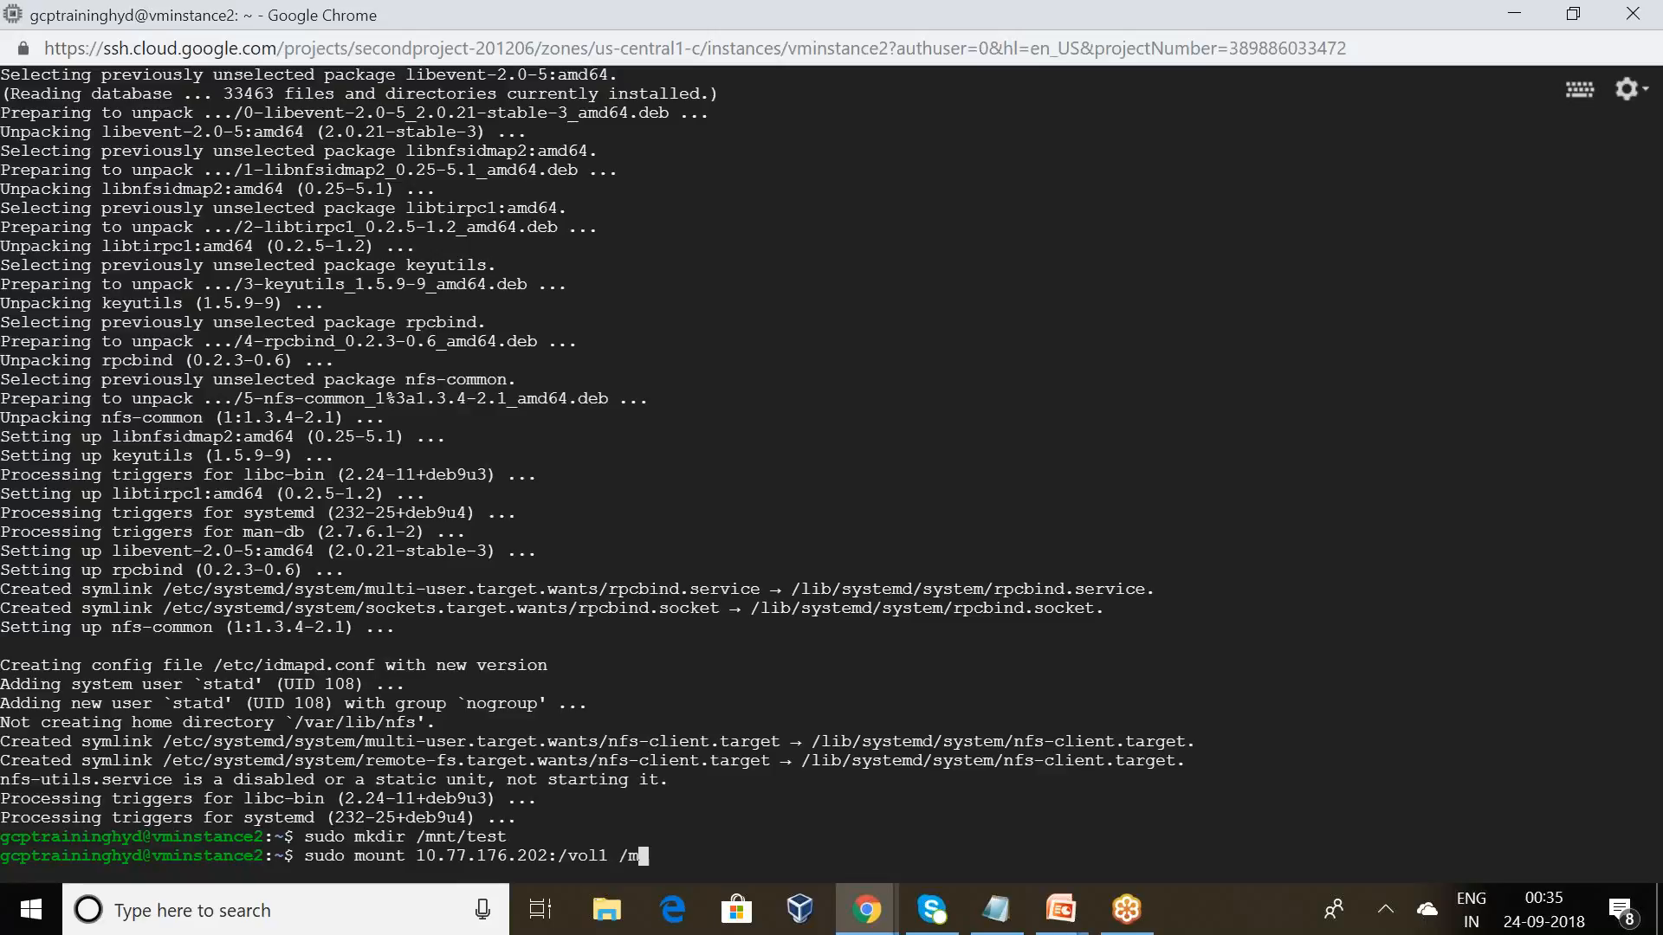
type("nt/test")
key("Return")
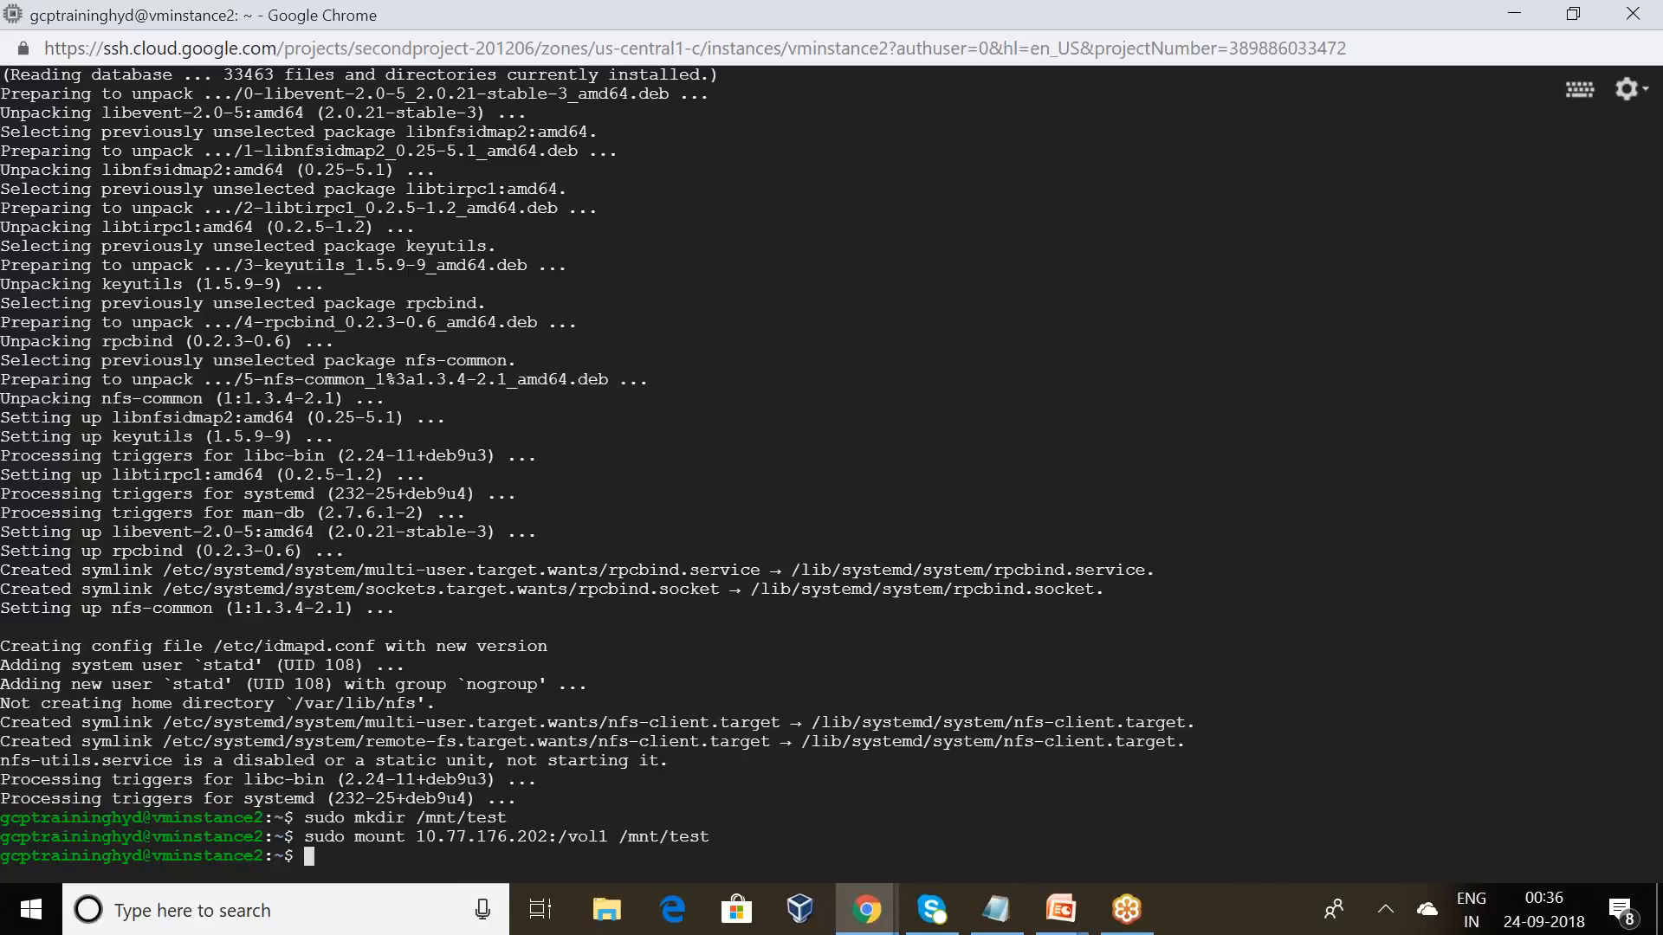
Grant group and other users read and write access by running sudo chmod go+rw /mnt/test.
type("suc")
key("BackSpace")
type("do chmod go+rw /mnt/test")
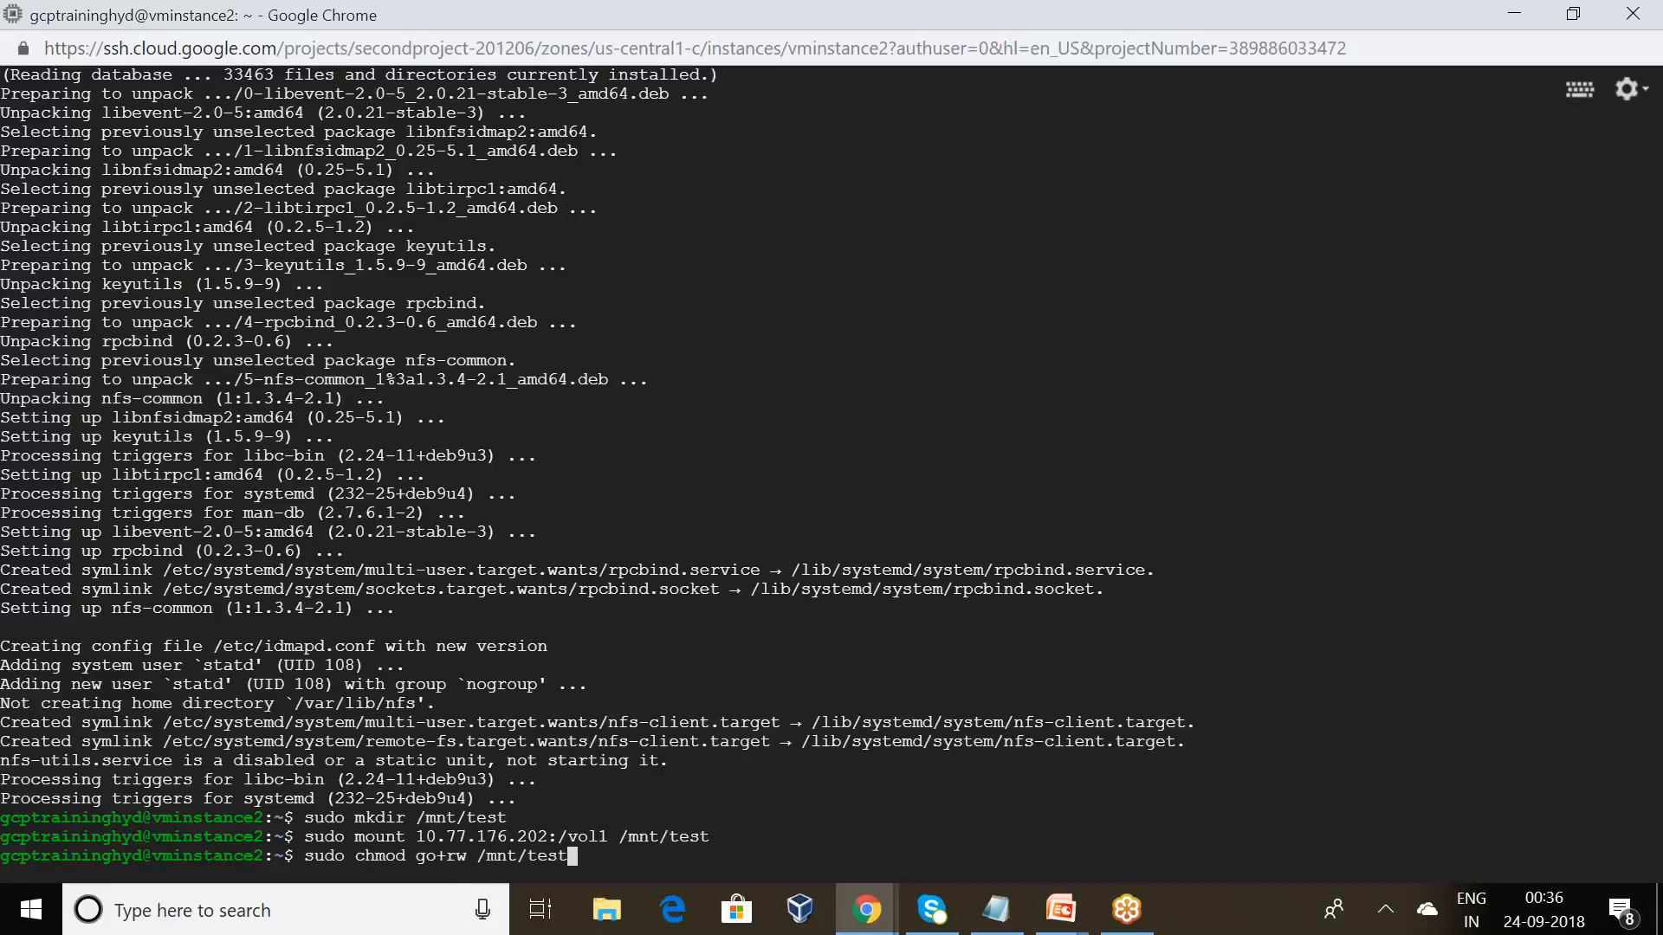
key("Return")
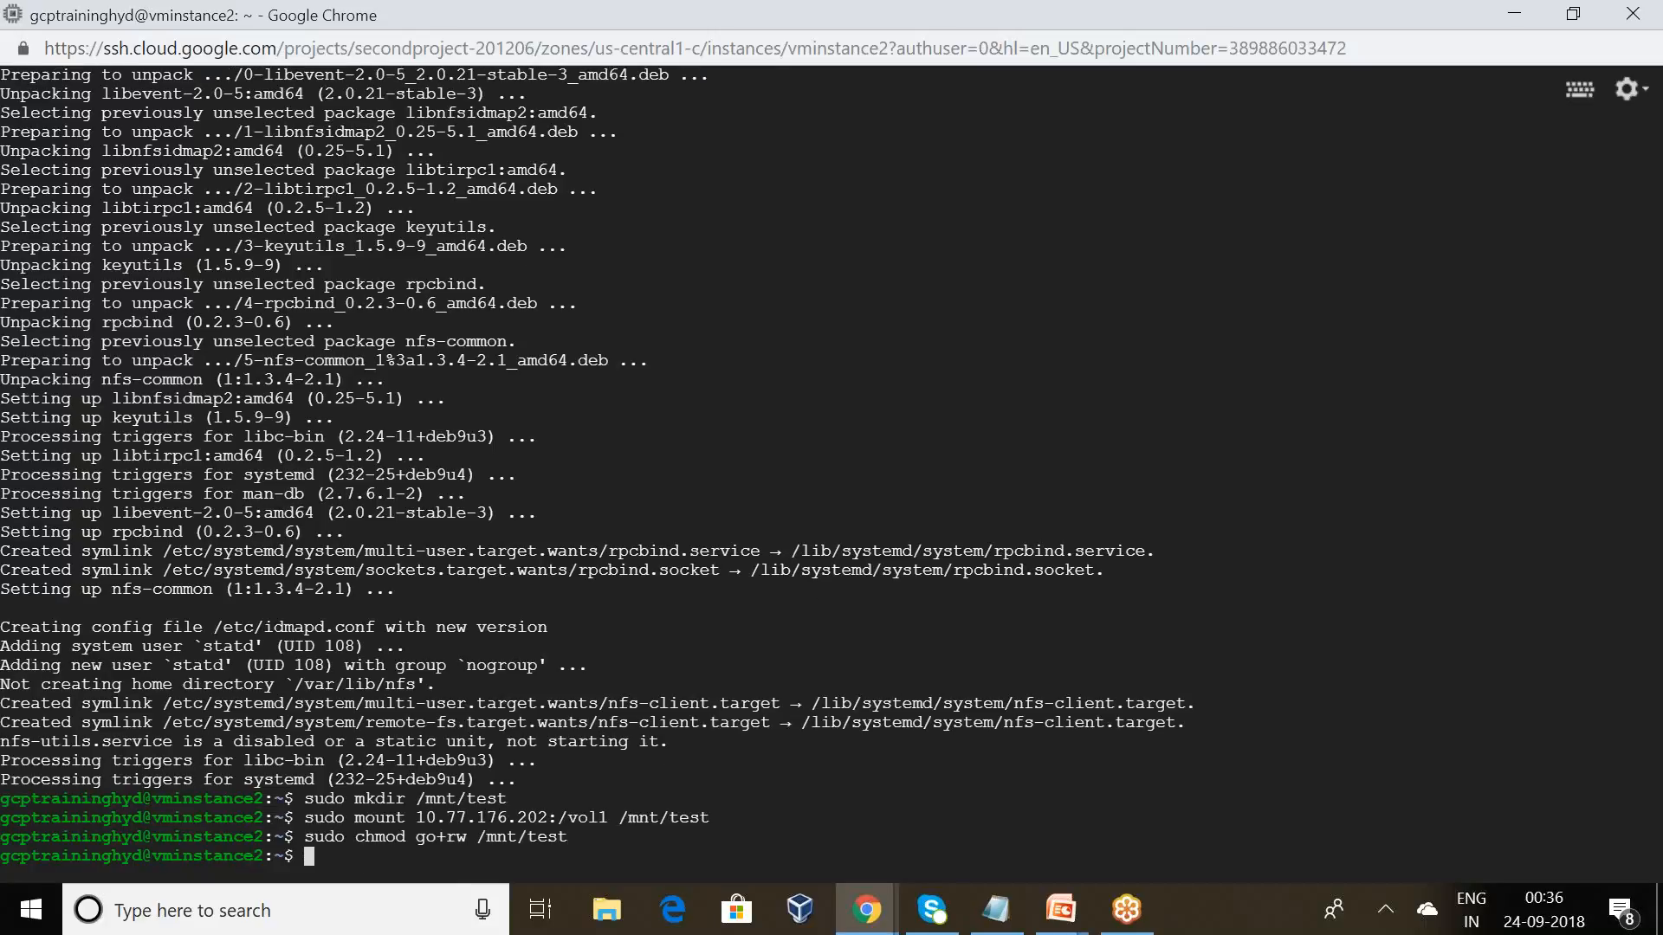
Create a test file on the fileshare by running echo ' This is my first file' > /mnt/test/sample.
type("echo ' This is my first file '")
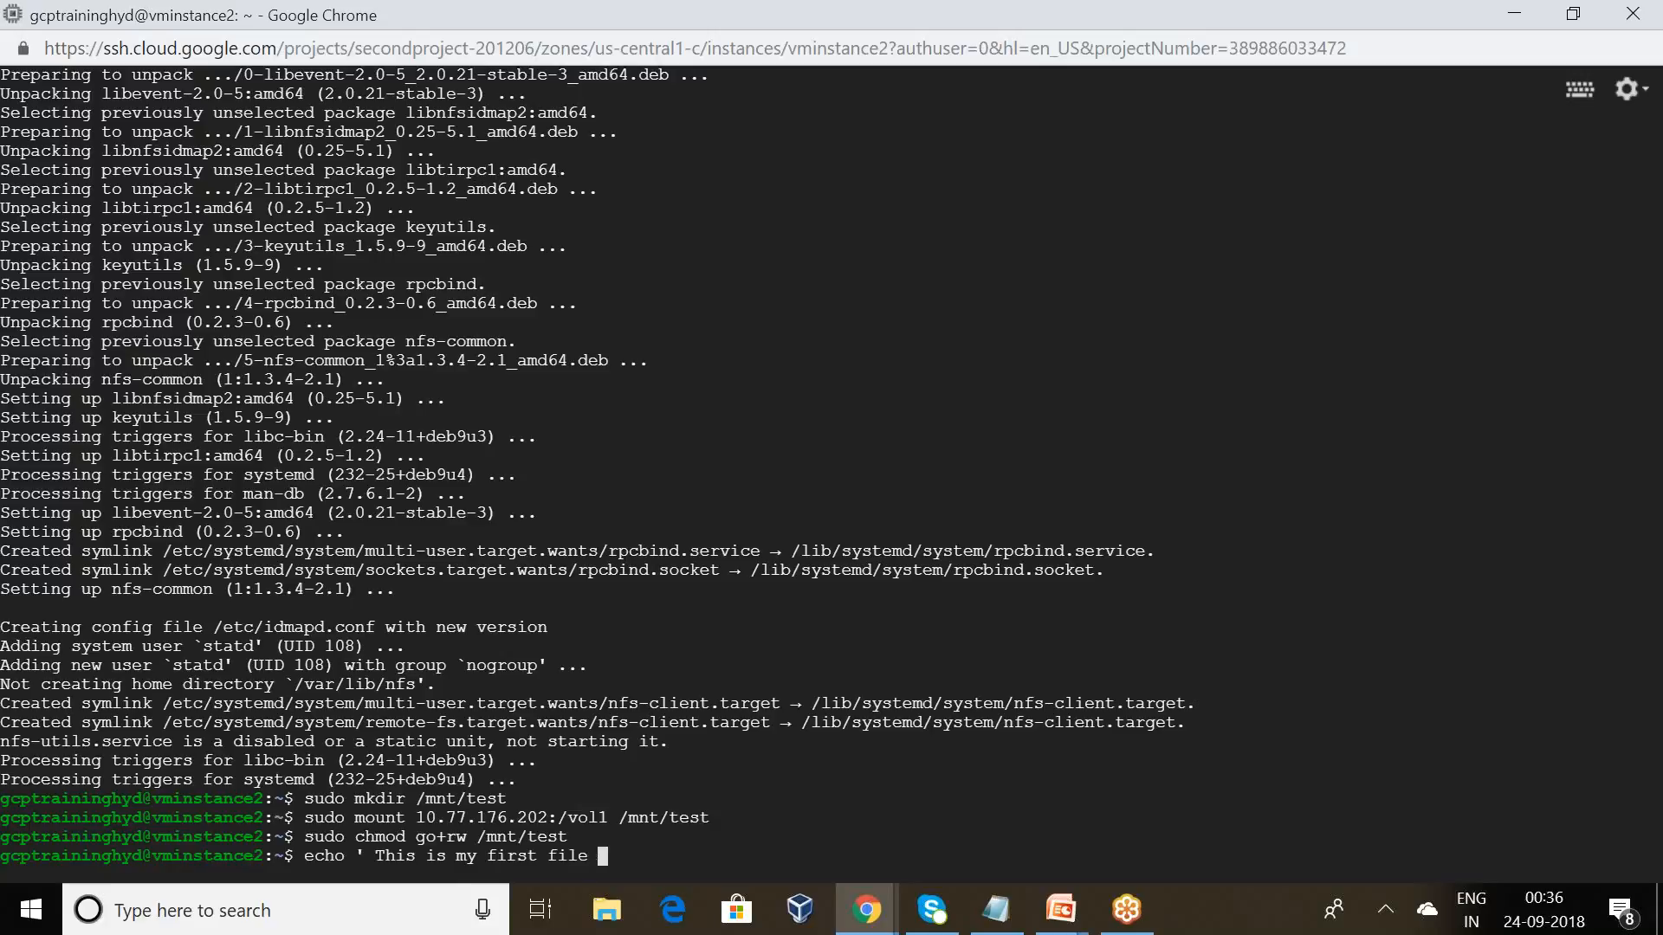
type(" >")
key("BackSpace")
key("BackSpace")
key("BackSpace")
key("BackSpace")
type("' > /mnt/test/")
type("sample")
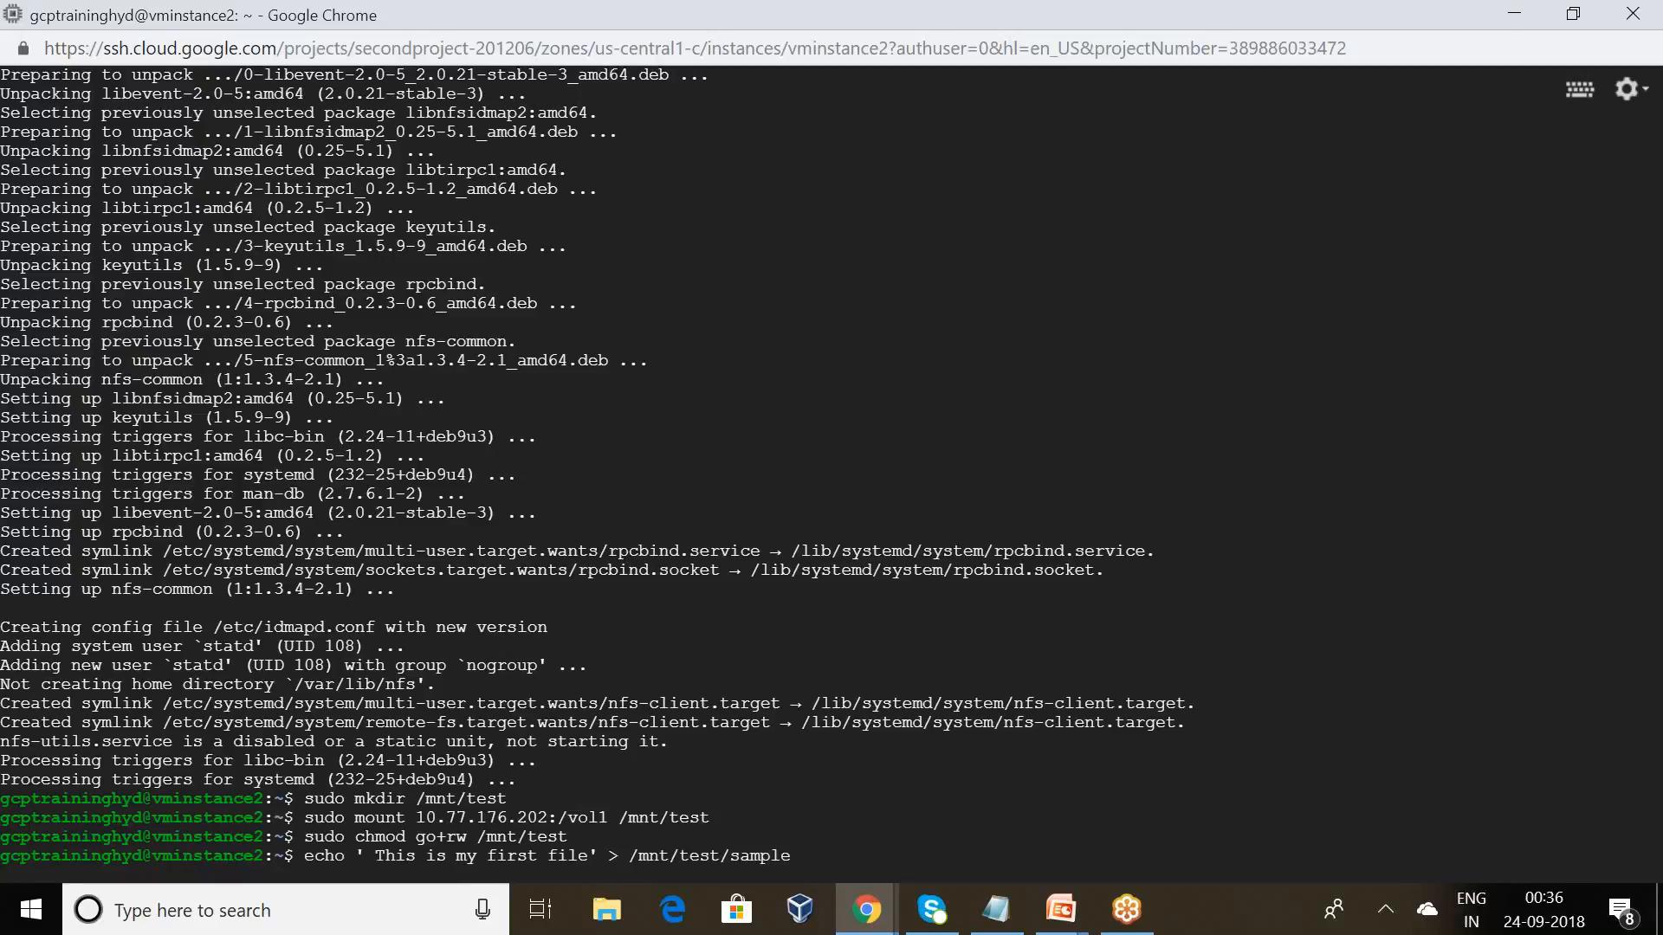
key("Return")
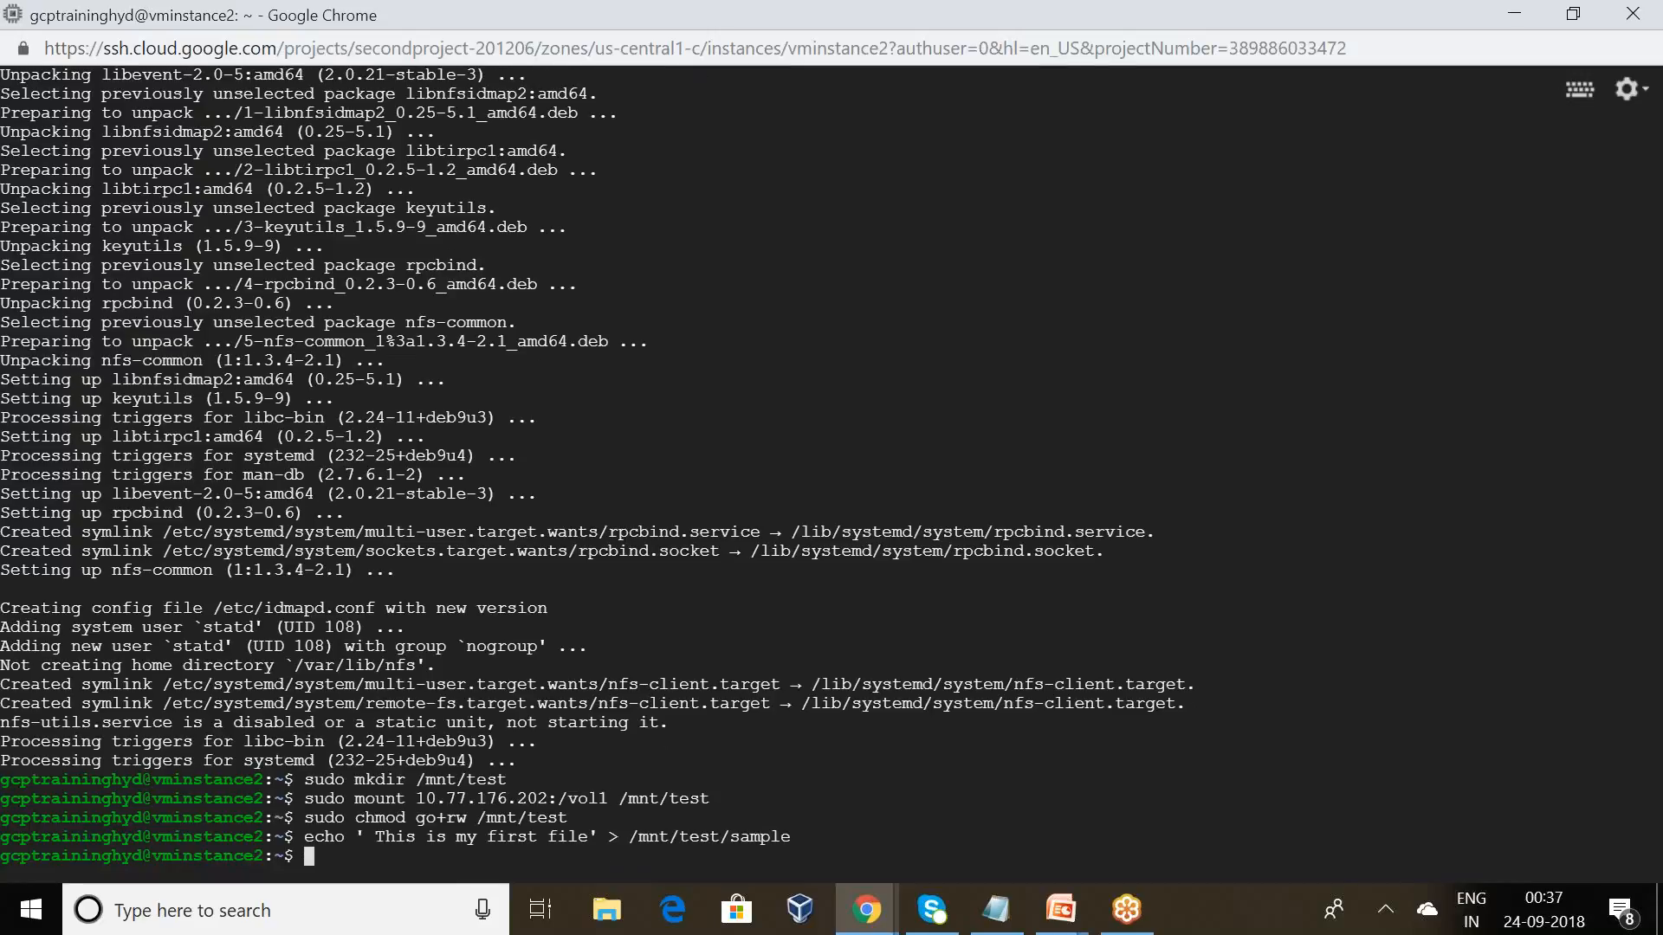
List the contents of /mnt/test and display the text of /mnt/test/sample with cat.
type("ls /mnt/test")
key("Return")
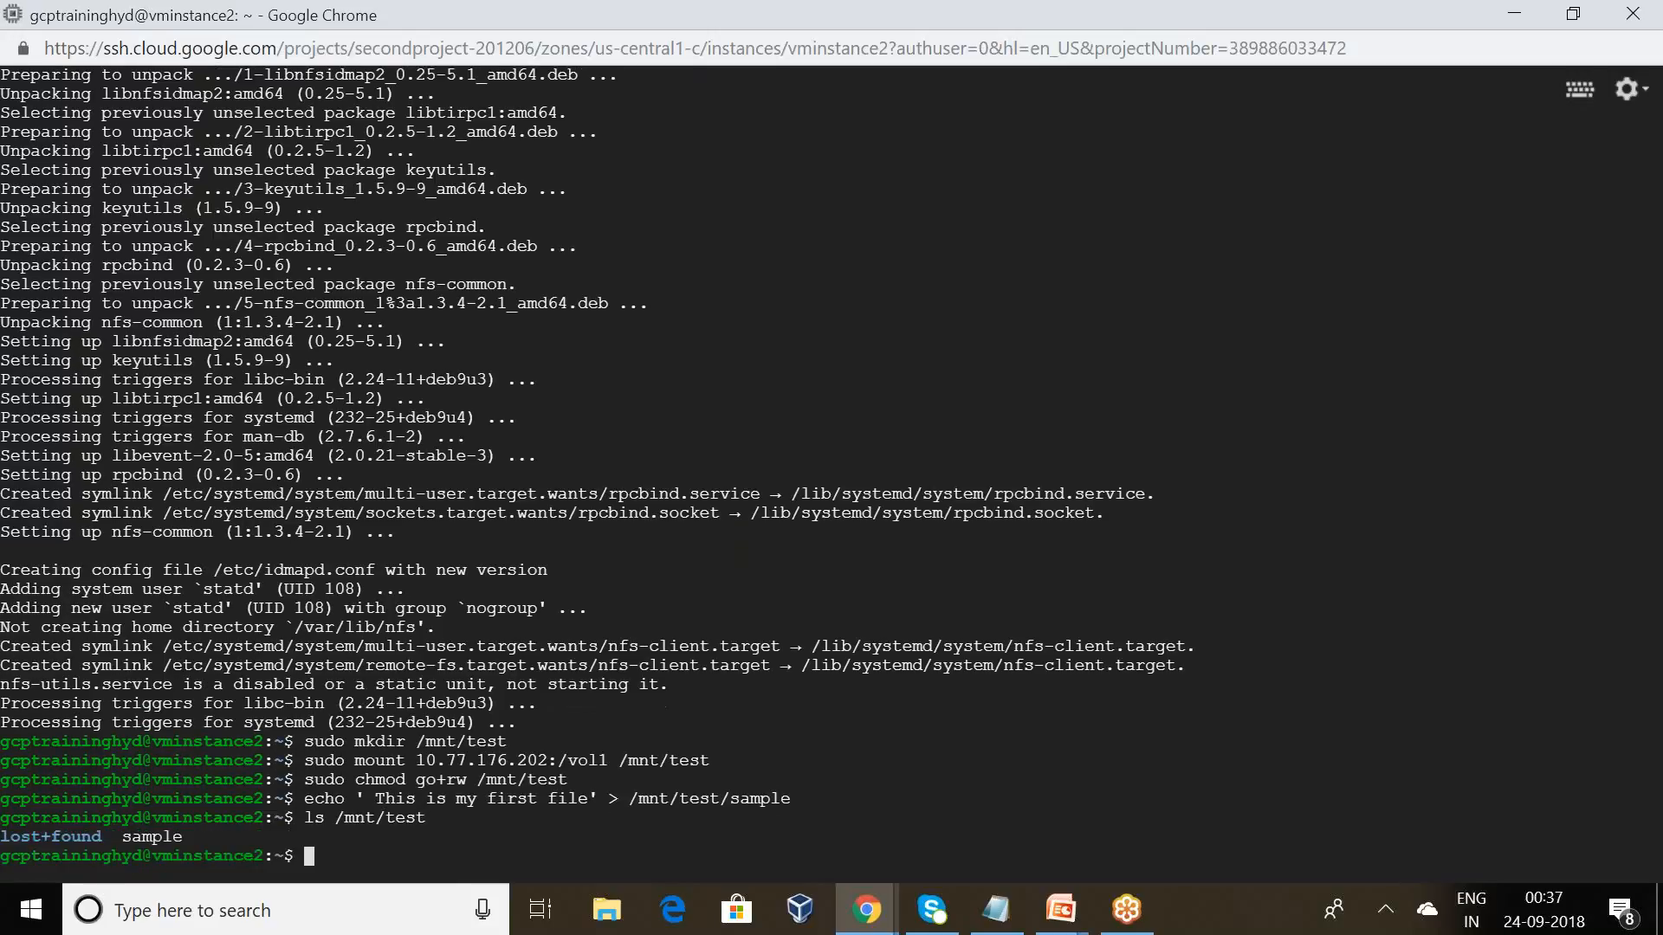
type("cat /mnt/test/sample")
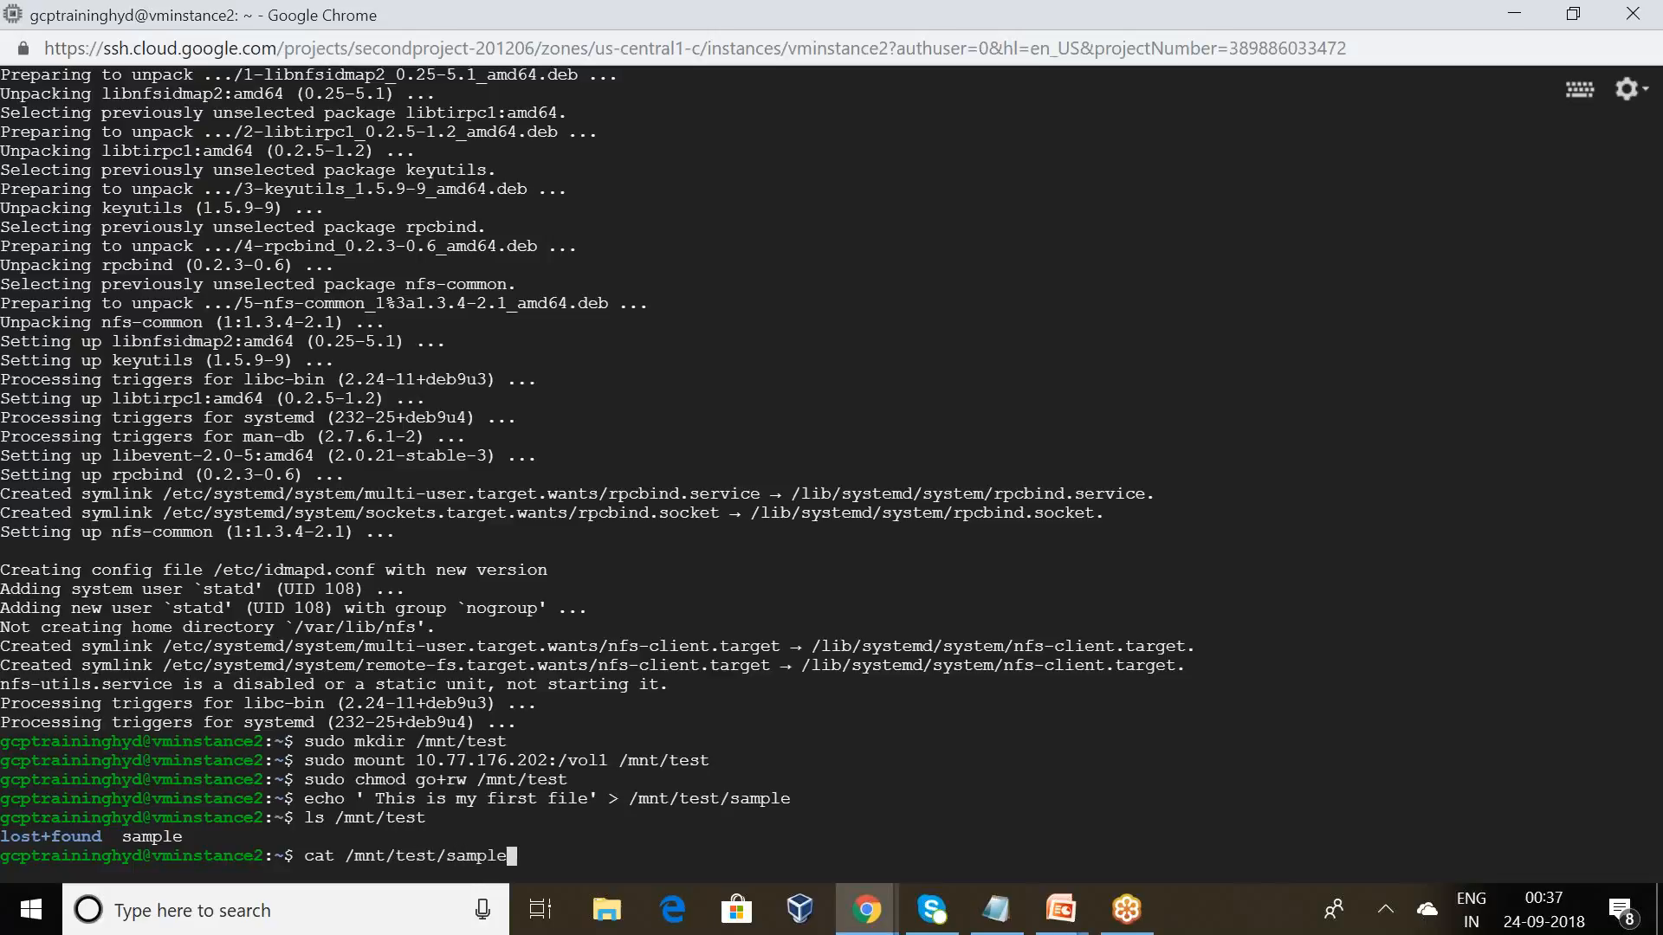
key("Return")
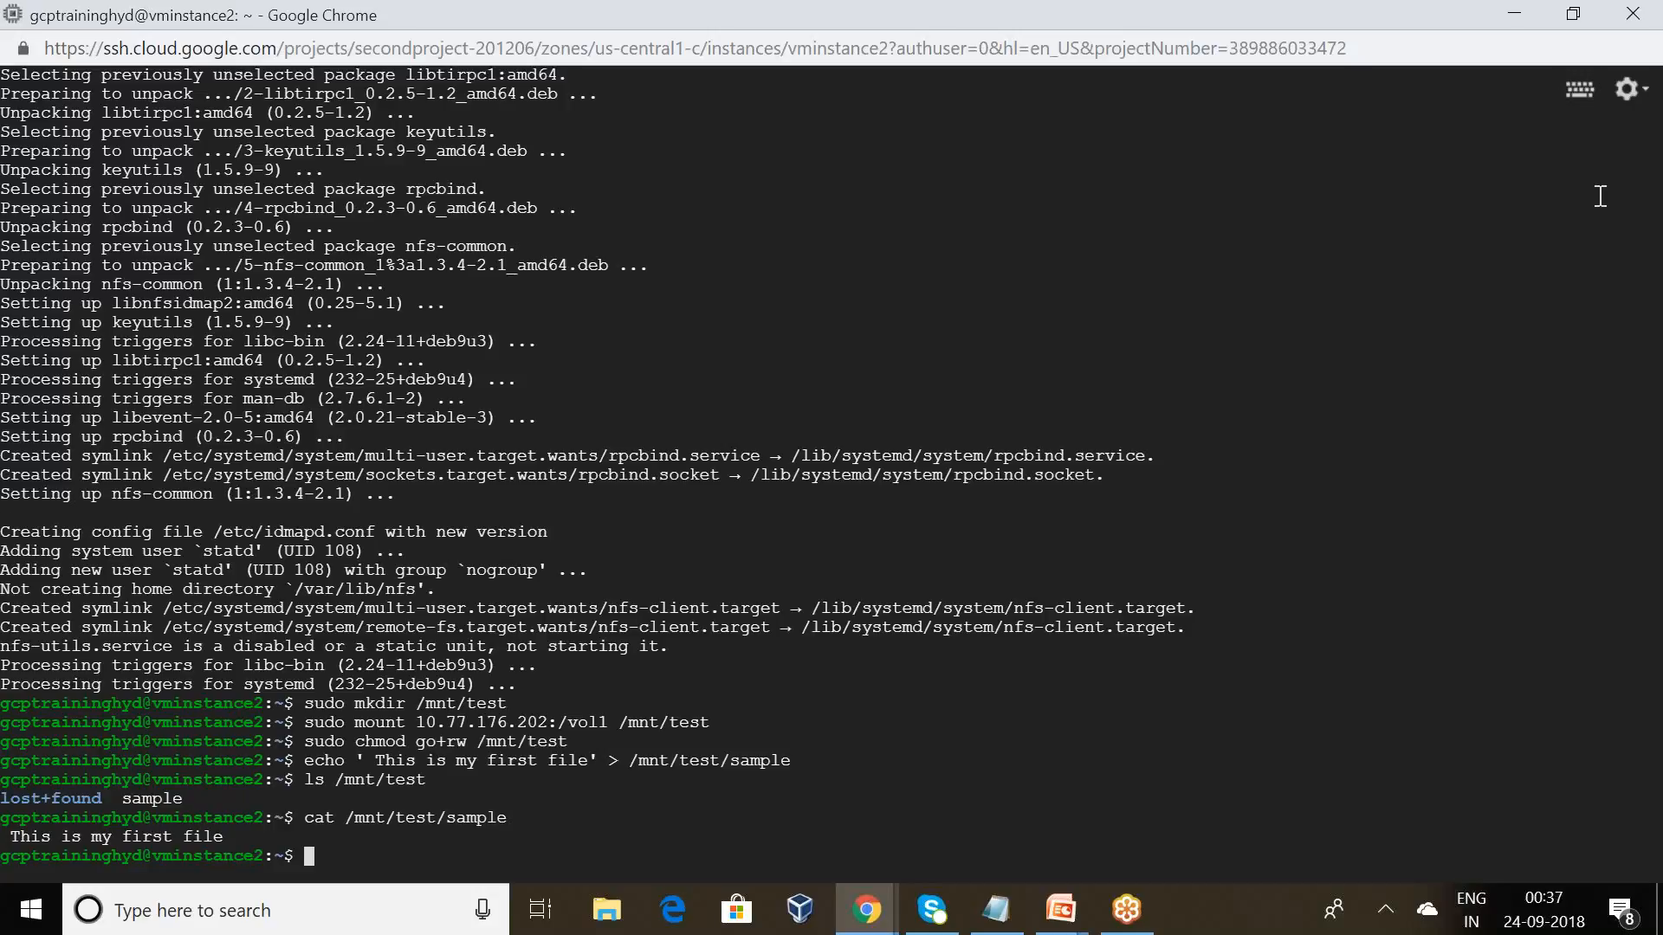
left_click(1605, 33)
left_click(1605, 31)
left_click(1343, 764)
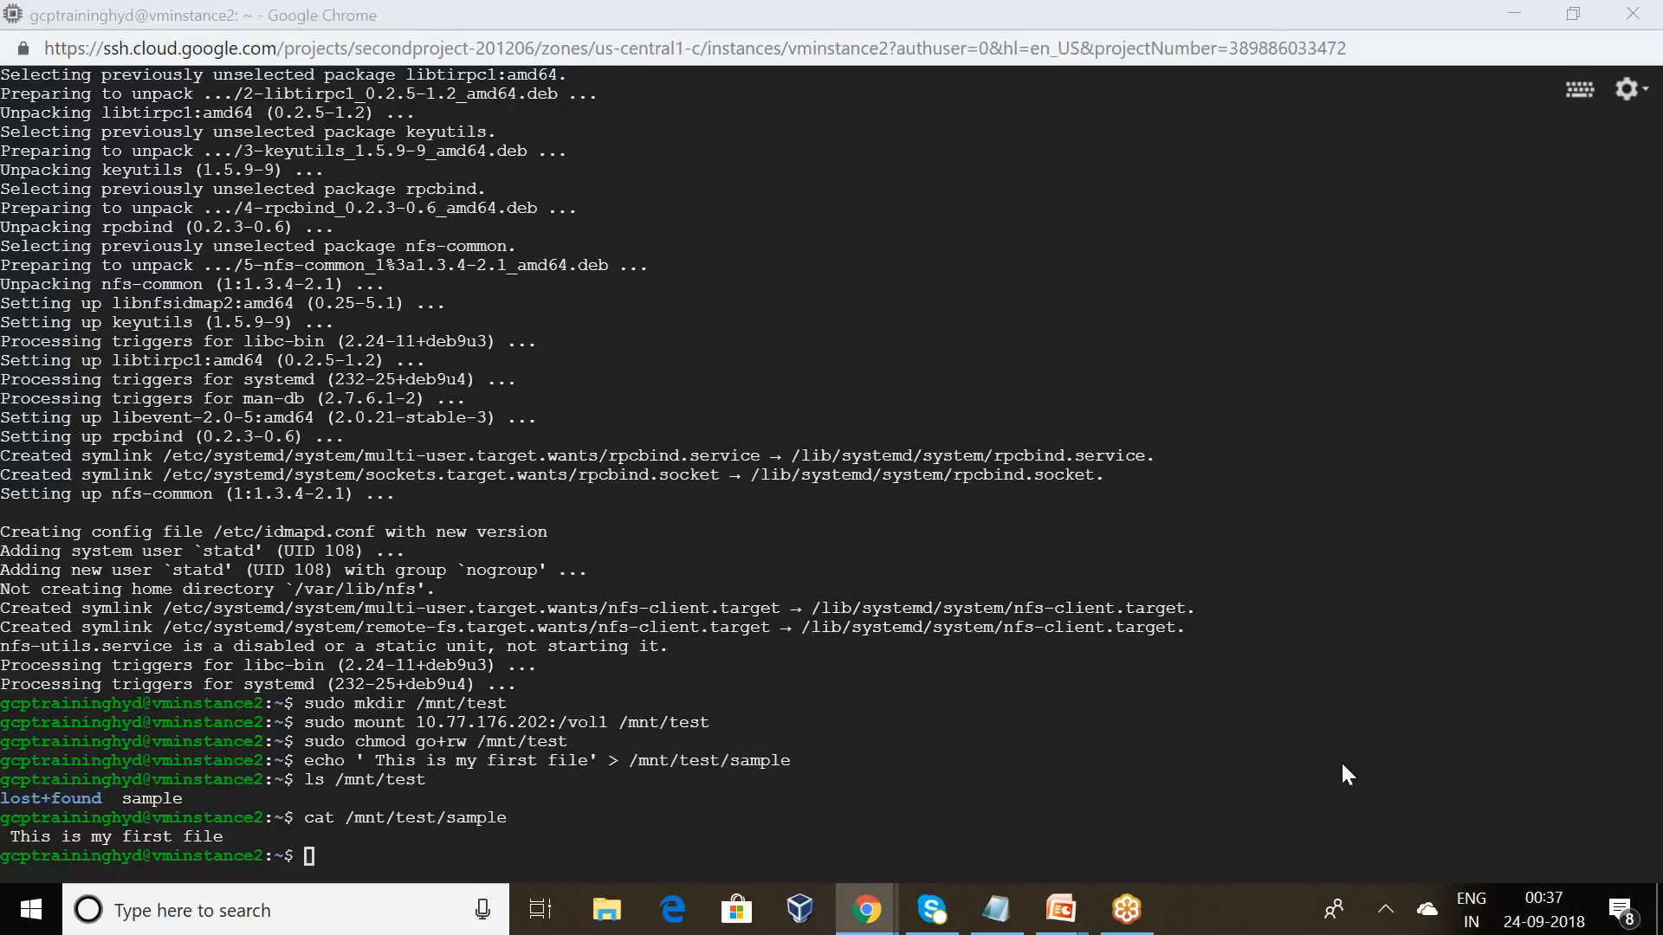